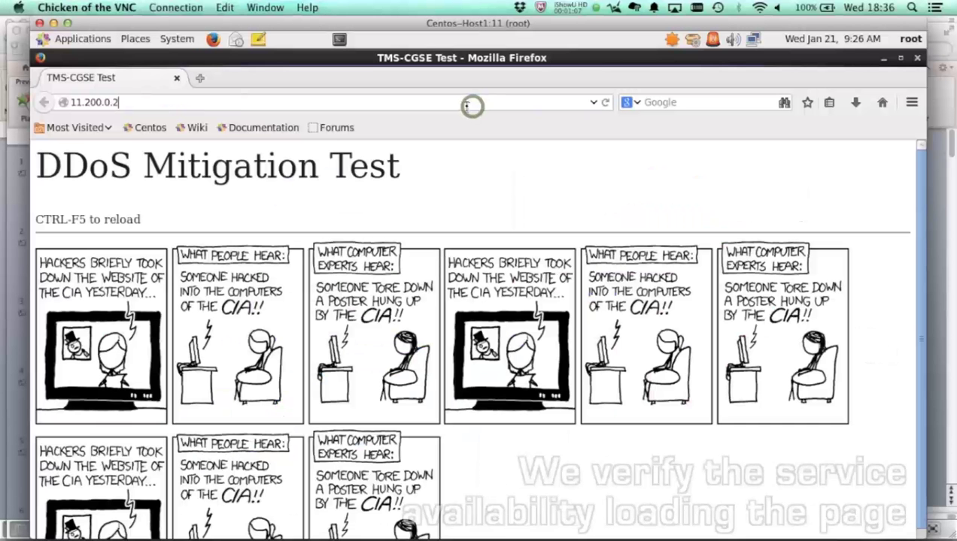
# Step: Load 11.200.0.2 in Firefox and confirm the DDoS Mitigation Test page answers normally
pyautogui.press('Return')
pyautogui.click(466, 106)
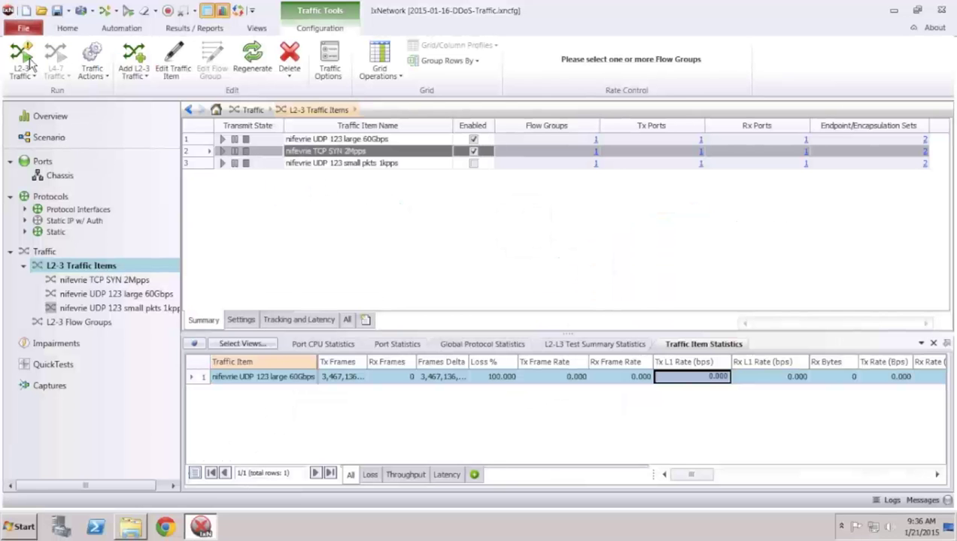
# Step: Start the 60 Gbps NTP and 2 Mpps TCP SYN floods and check their Tx line and frame rates
pyautogui.click(28, 64)
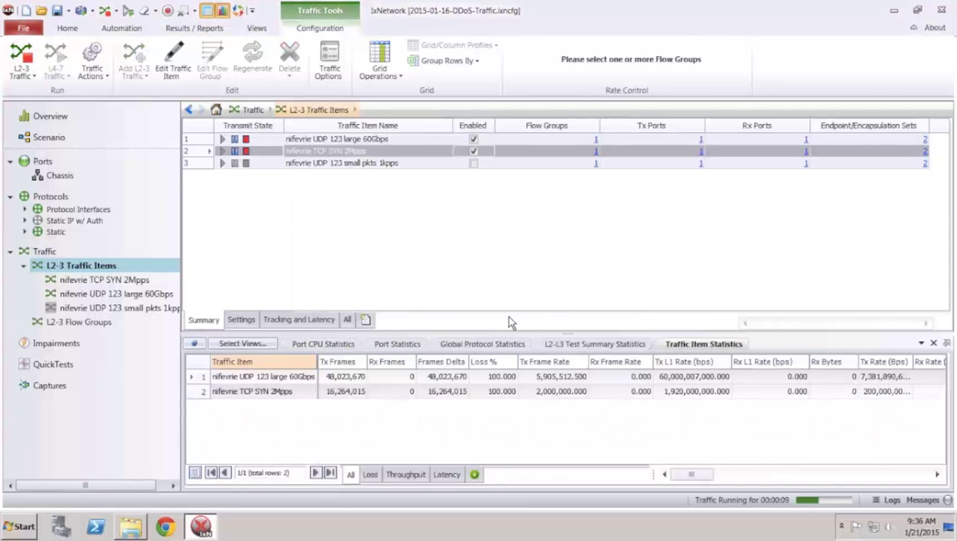
pyautogui.click(685, 378)
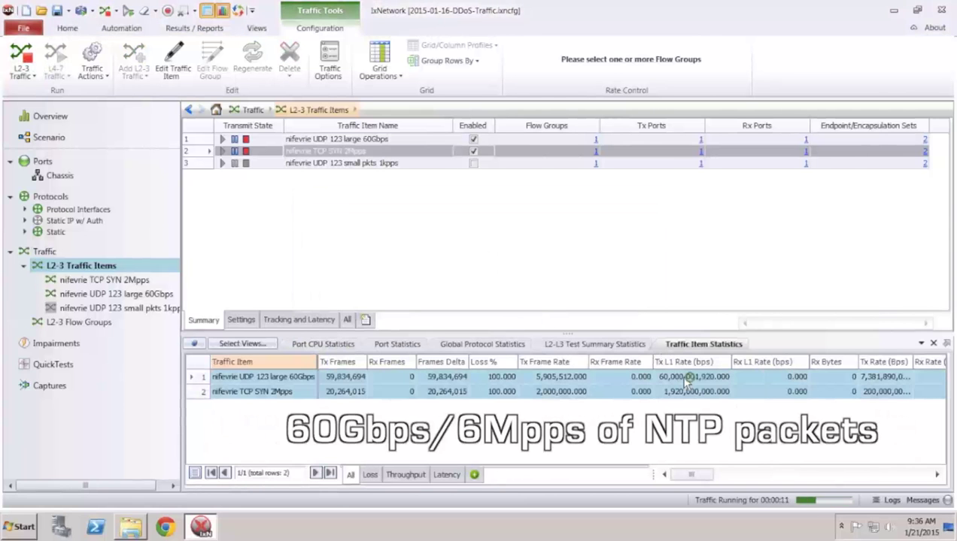
pyautogui.click(545, 378)
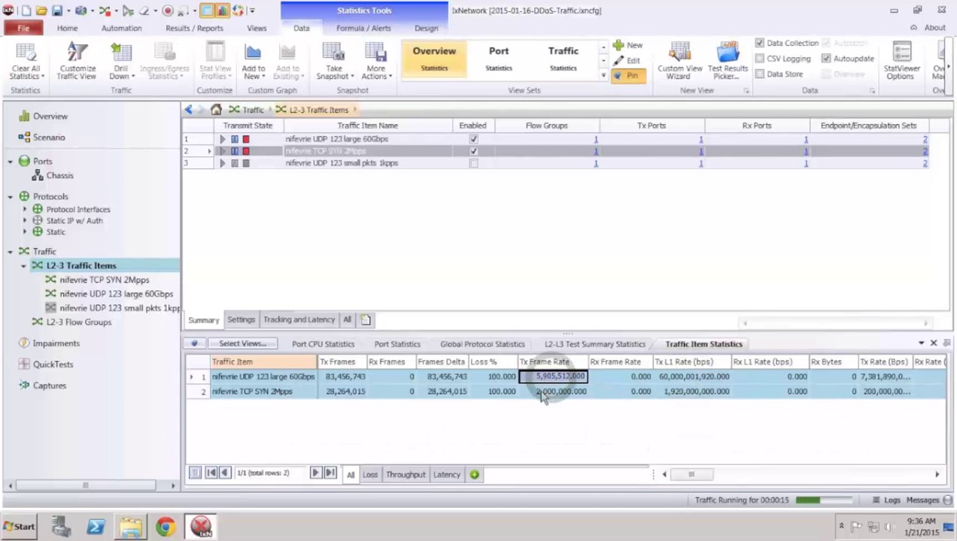
pyautogui.click(685, 391)
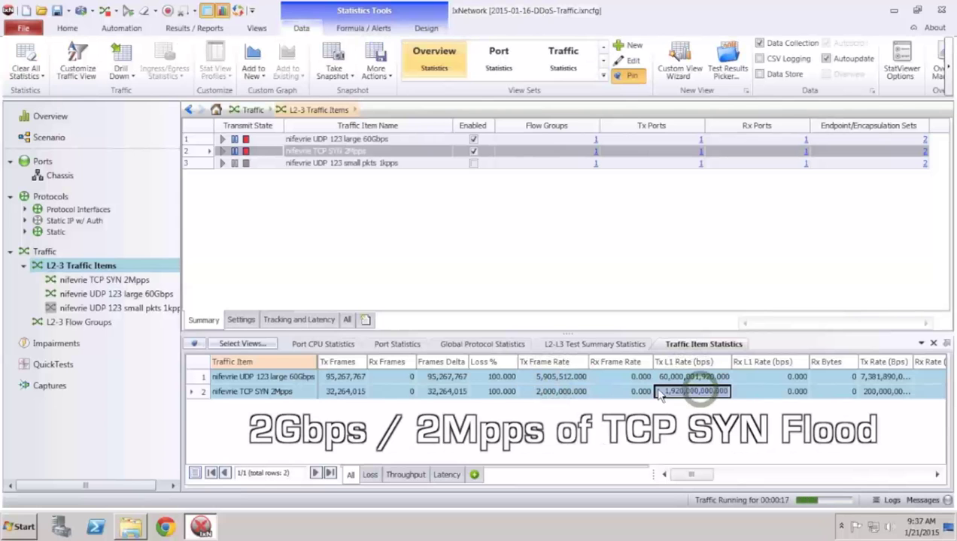
pyautogui.click(558, 392)
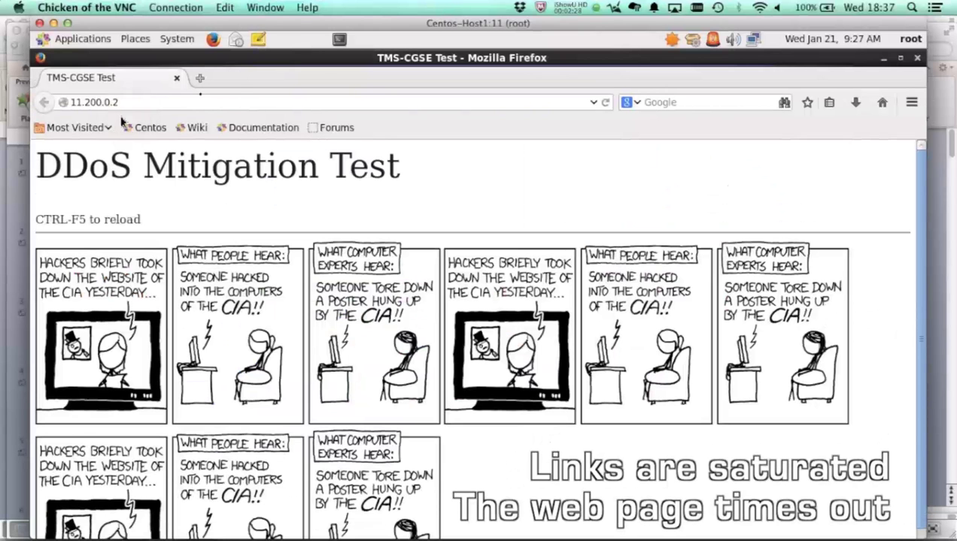
# Step: Reload the 11.200.0.2 test page and let it time out under the attack
pyautogui.click(605, 103)
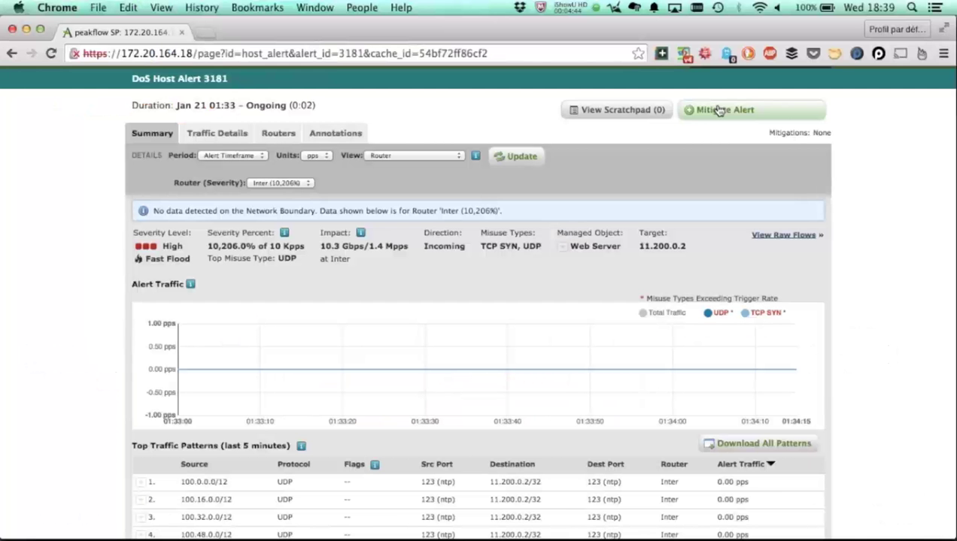
# Step: Create a TMS mitigation for alert 3181 named 'Attack on WebServer' using Empty-Template
pyautogui.click(719, 110)
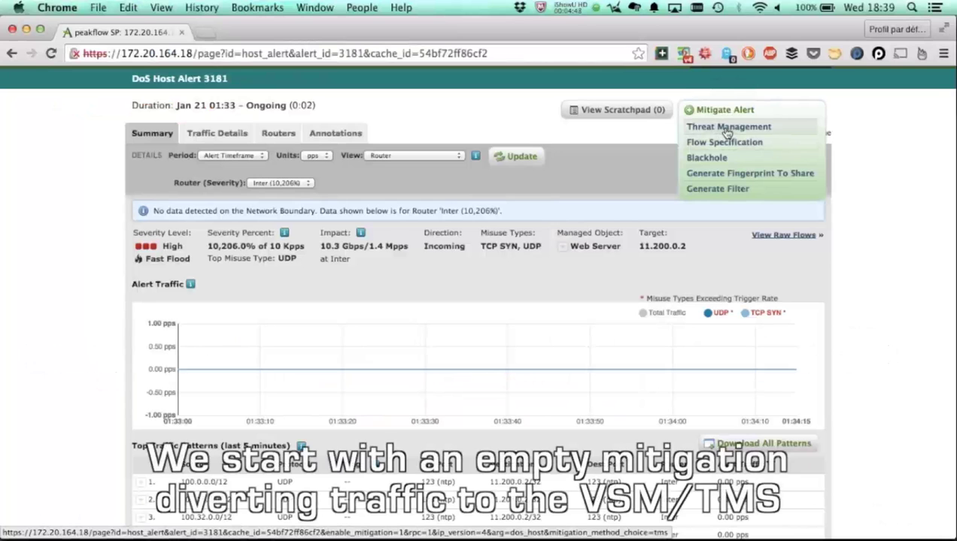
pyautogui.click(726, 128)
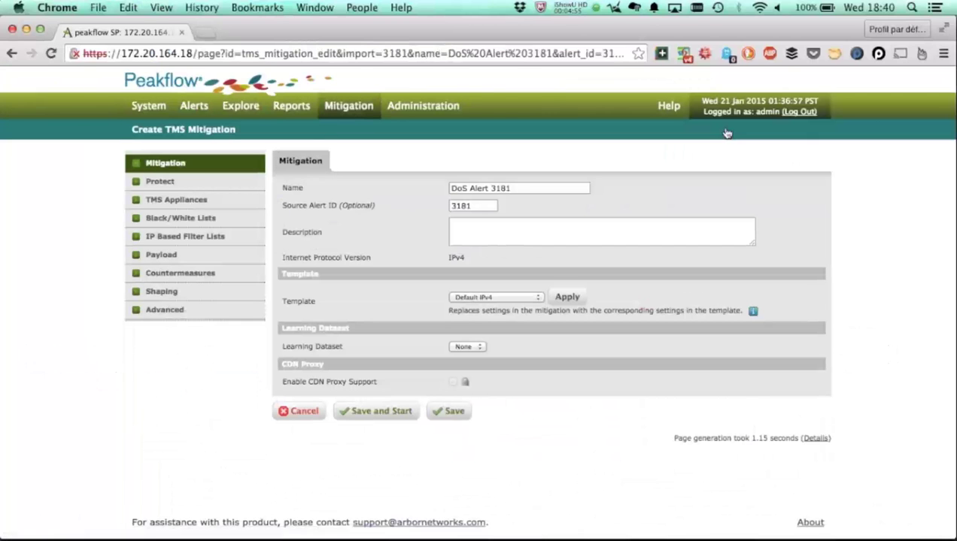
pyautogui.tripleClick(487, 188)
pyautogui.write('T')
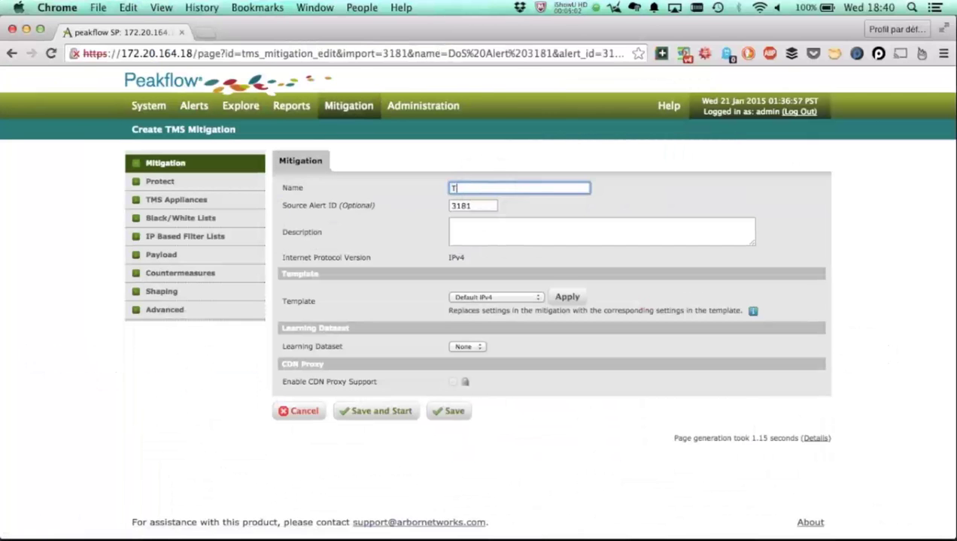
pyautogui.write('Attack on WebServer')
pyautogui.click(482, 298)
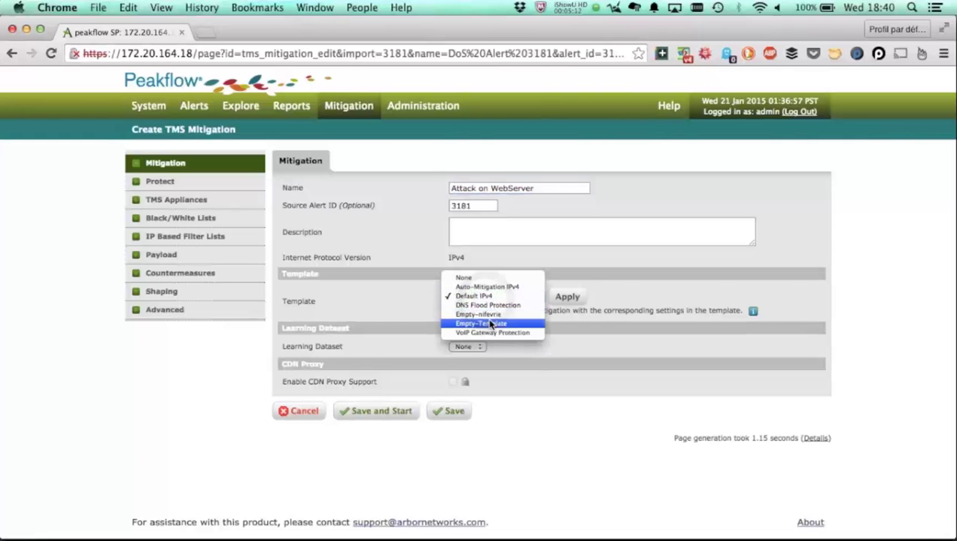
pyautogui.click(485, 323)
pyautogui.click(568, 300)
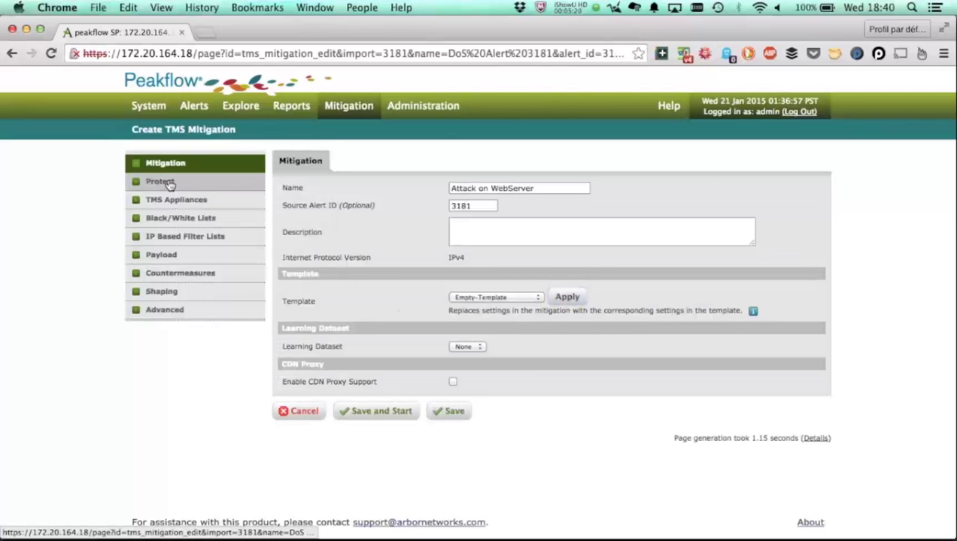
# Step: Set the mitigation's TMS group to VSM-Inter-Group
pyautogui.click(169, 182)
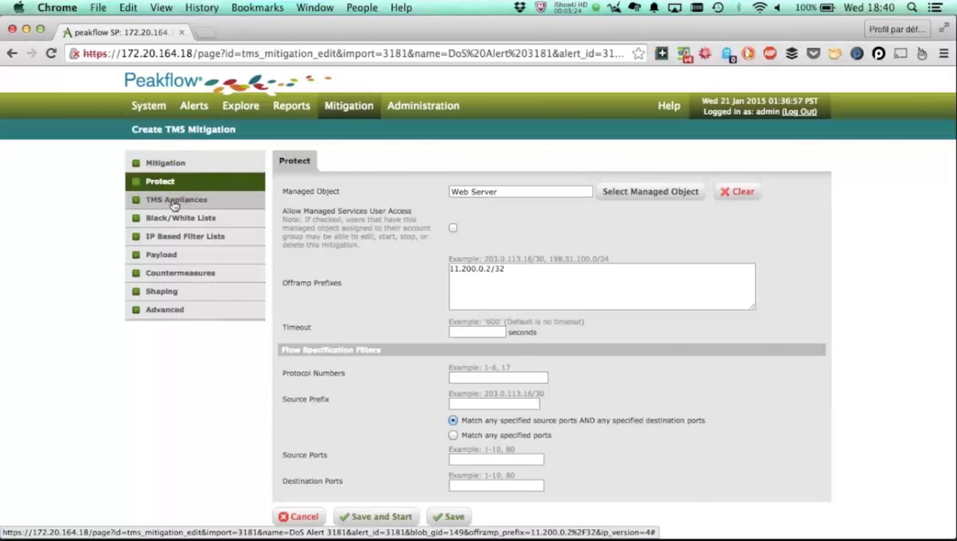
pyautogui.click(174, 204)
pyautogui.click(497, 186)
pyautogui.click(482, 195)
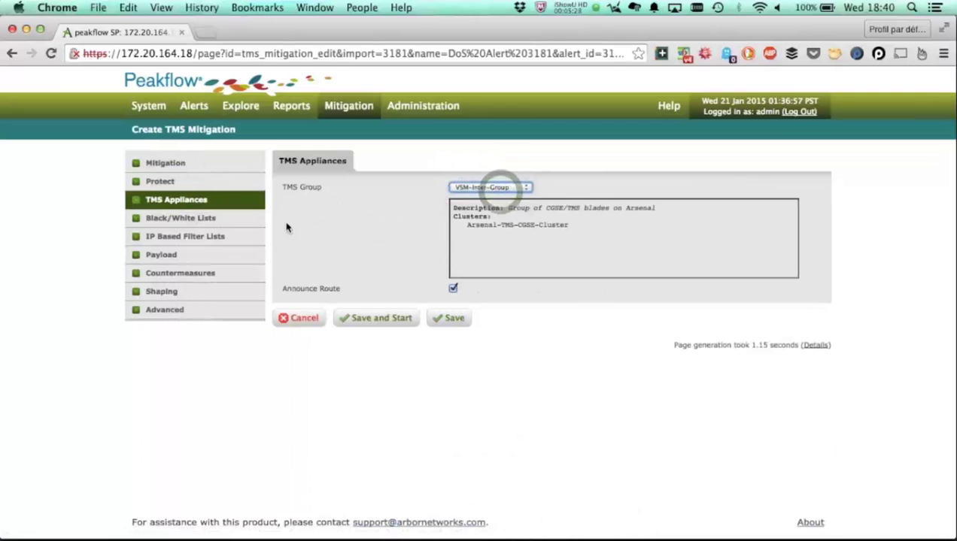
# Step: Review the filter lists, Payload and Countermeasures settings, then save without starting
pyautogui.click(207, 218)
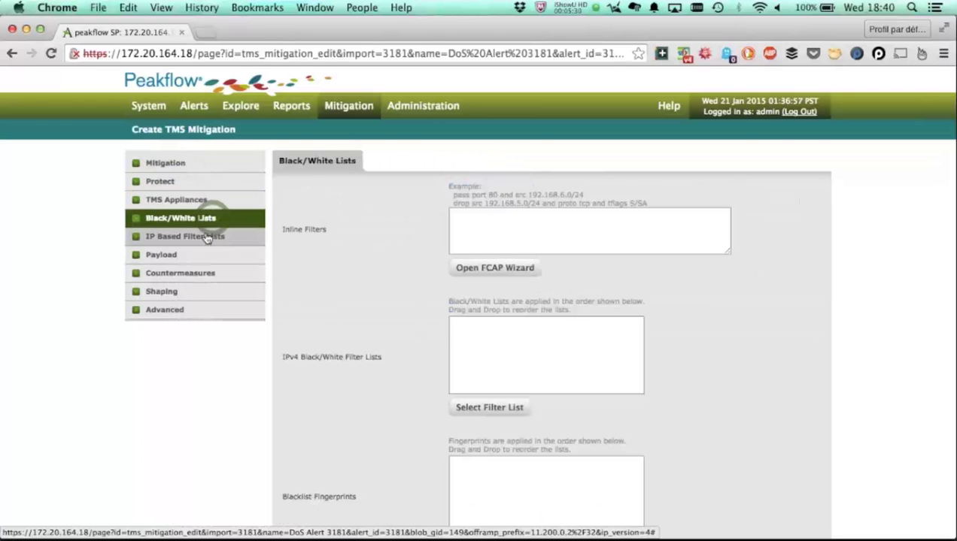
pyautogui.click(205, 238)
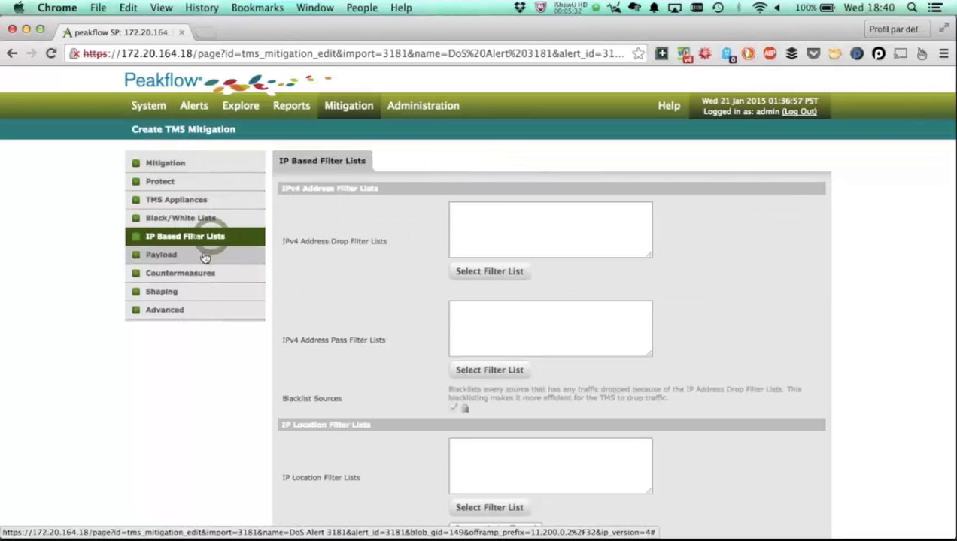
pyautogui.click(204, 256)
pyautogui.click(209, 272)
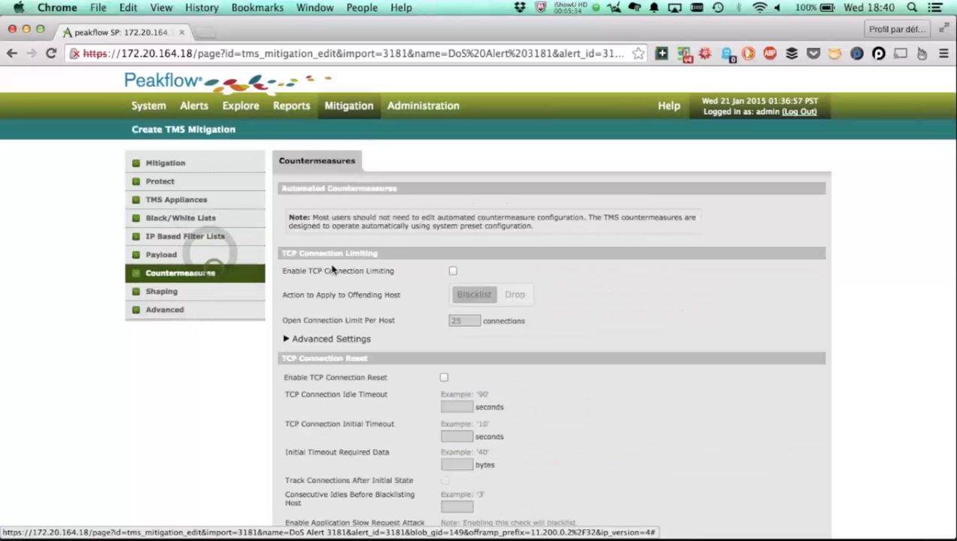
pyautogui.scroll(-20, 391, 256)
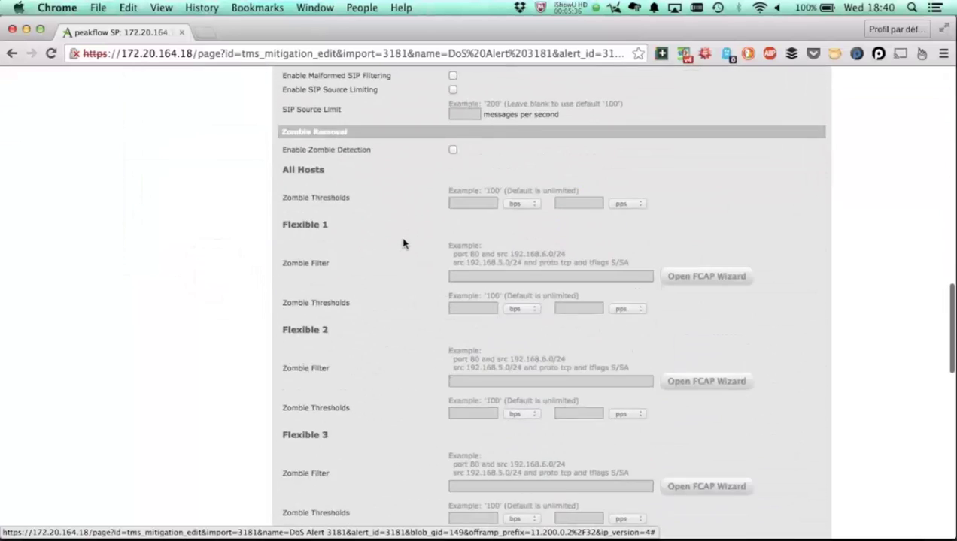
pyautogui.scroll(-15, 402, 243)
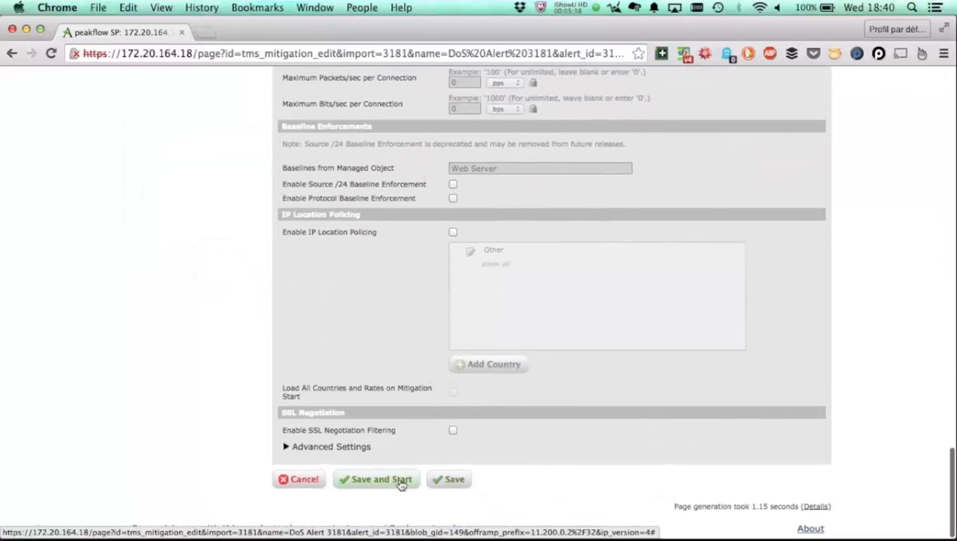
pyautogui.click(444, 484)
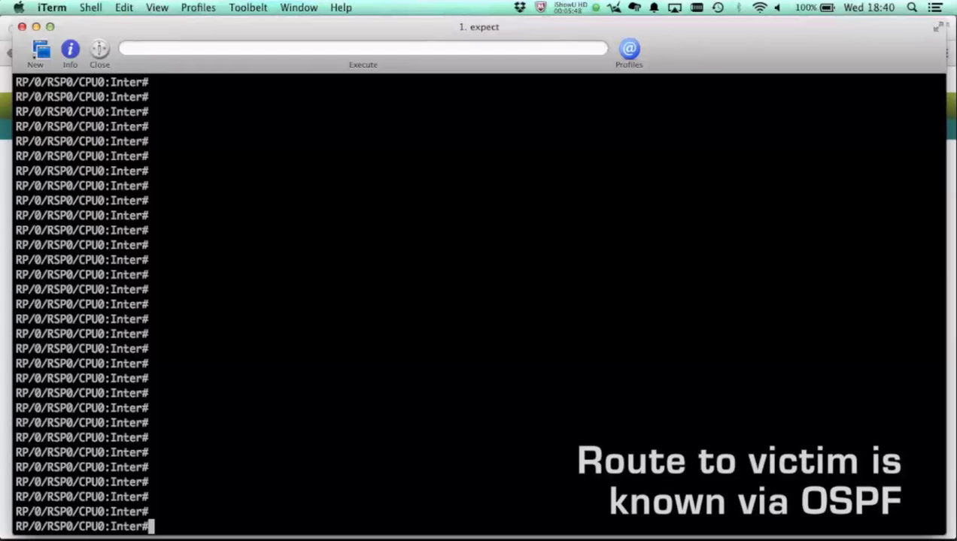
# Step: Run 'sh route 11.200.0.2' on the router to show the OSPF-learned route
pyautogui.write('sh ')
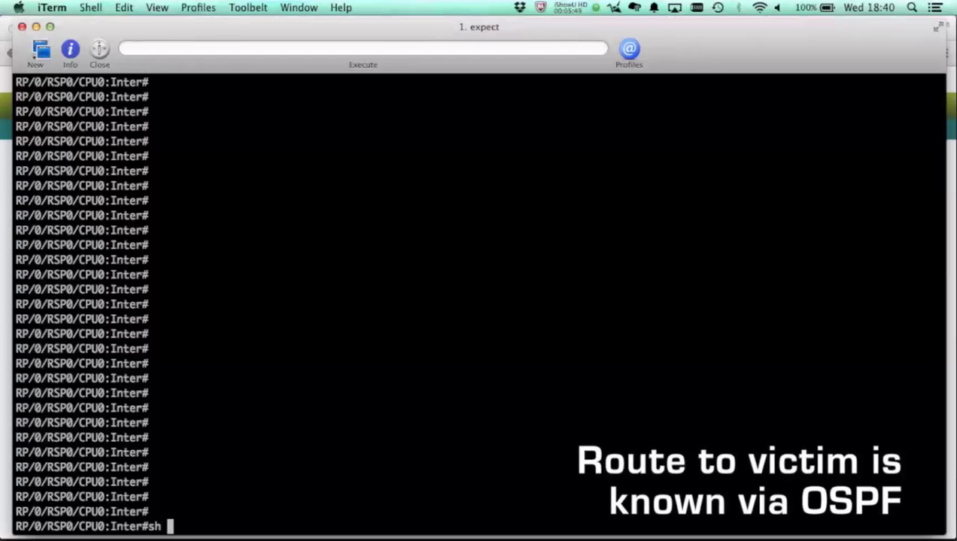
pyautogui.write('route 11.20')
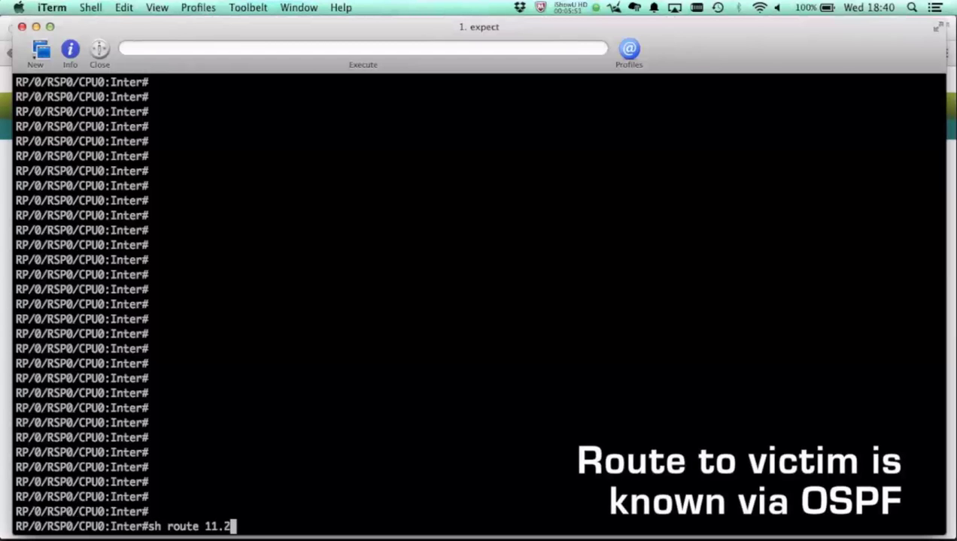
pyautogui.write('0.0.2')
pyautogui.press('Return')
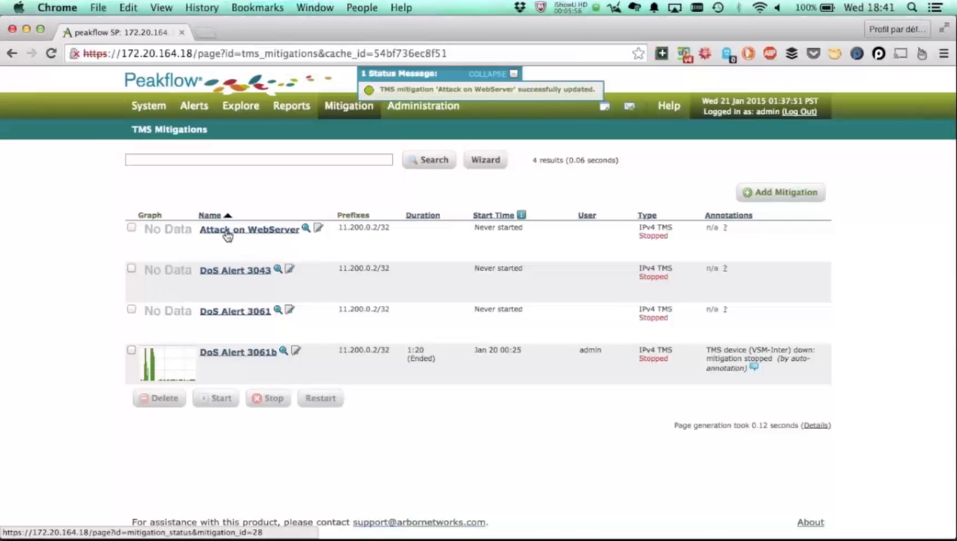
# Step: Open the Attack on WebServer mitigation from TMS Mitigations and start it
pyautogui.click(226, 234)
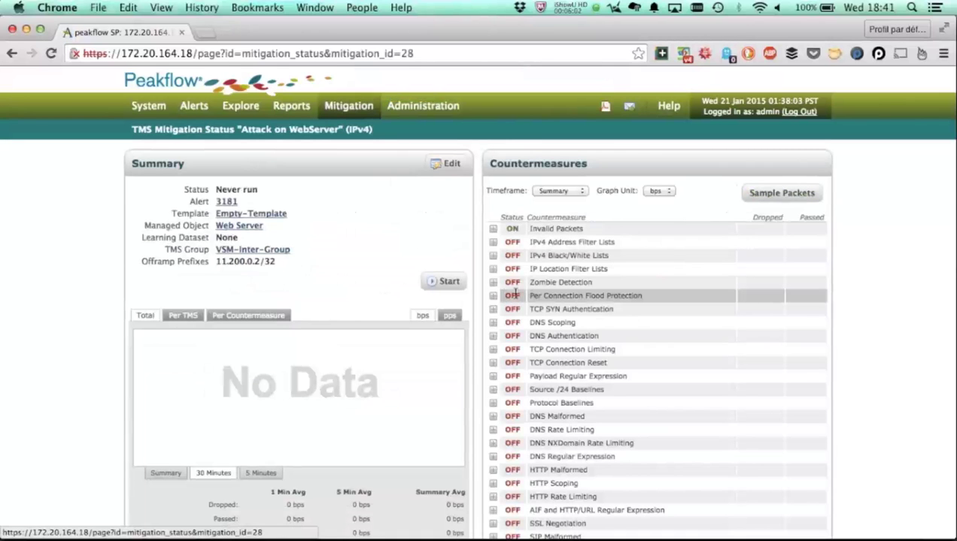
pyautogui.click(444, 282)
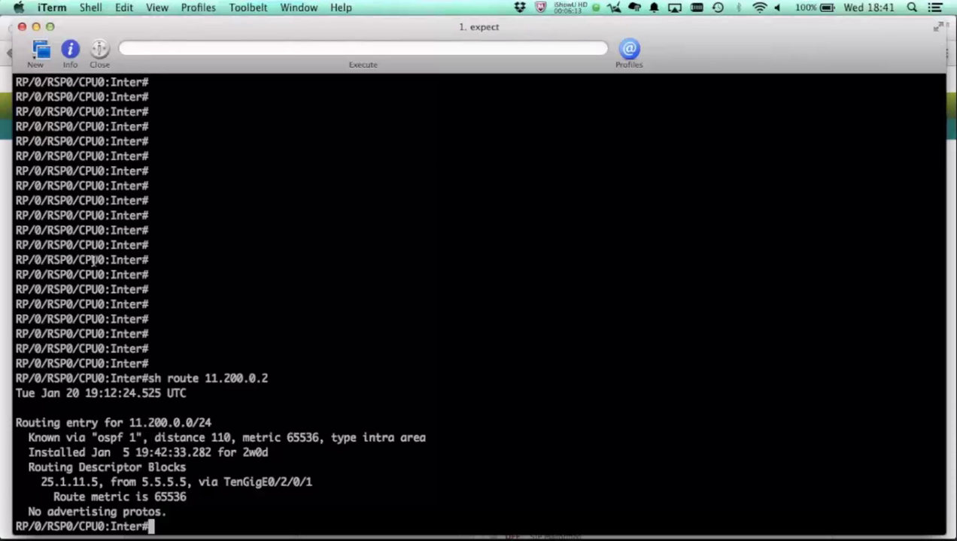
# Step: Rerun the 11.200.0.2 route lookup, now via BGP, then look up next hop 13.37.13.38
pyautogui.press('Up')
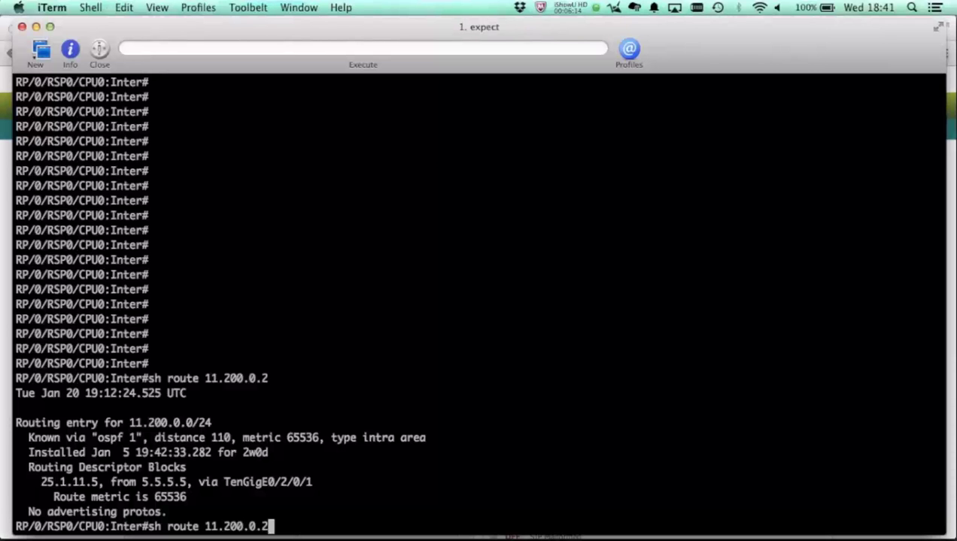
pyautogui.press('Return')
pyautogui.doubleClick(108, 437)
pyautogui.doubleClick(75, 482)
pyautogui.write('sh route')
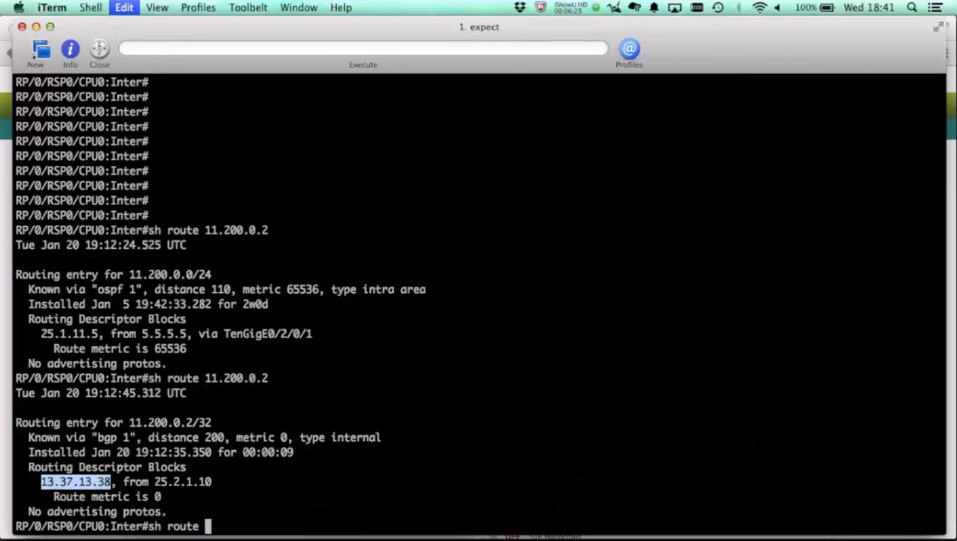
pyautogui.write('13.37.13.38')
pyautogui.press('Return')
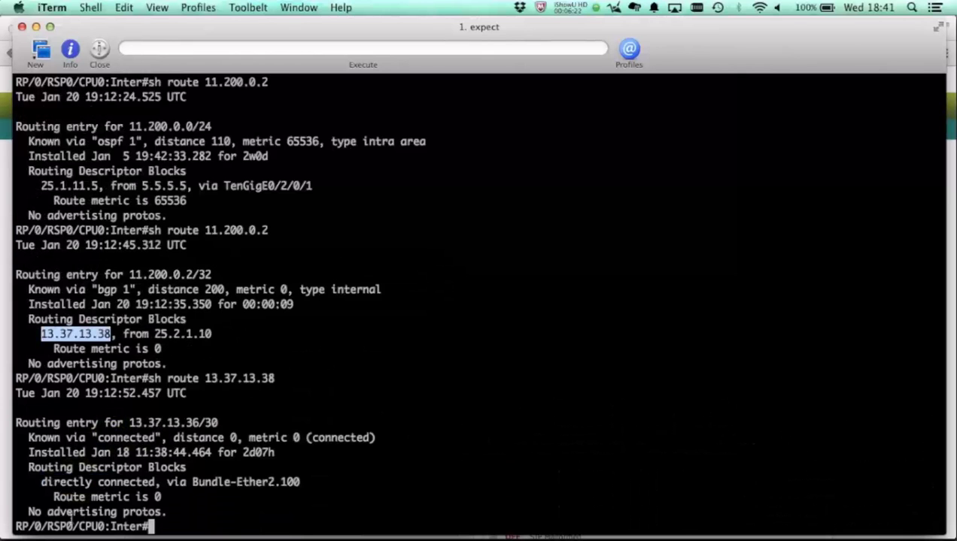
# Step: Show the running config of Bundle-Ether2.100 and highlight its offramp description line
pyautogui.write('sh run int')
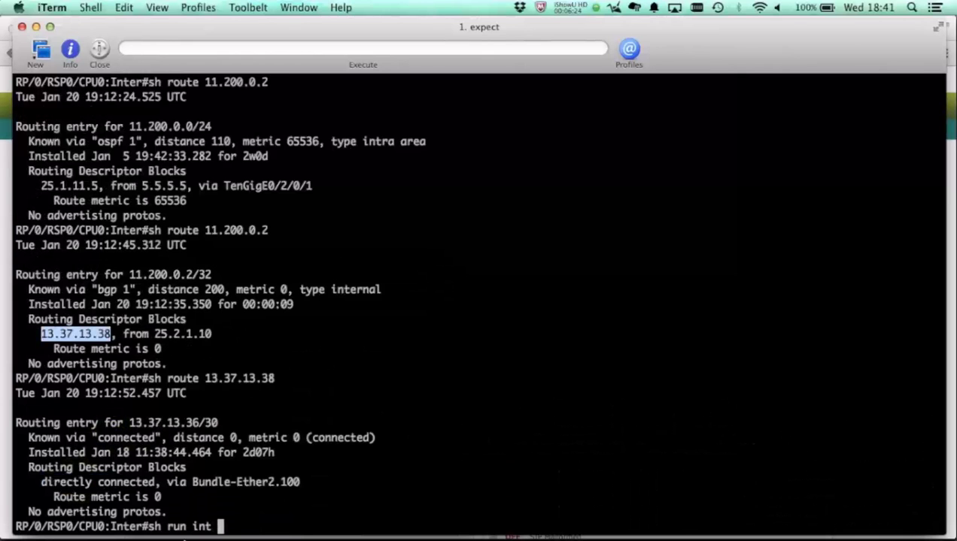
pyautogui.click(231, 478)
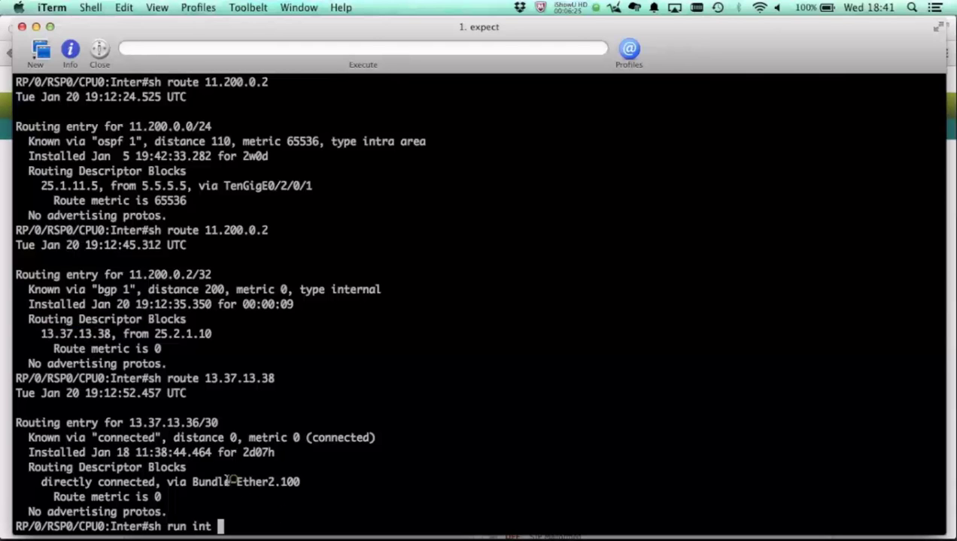
pyautogui.doubleClick(231, 481)
pyautogui.press('super+c')
pyautogui.press('super+v')
pyautogui.press('Return')
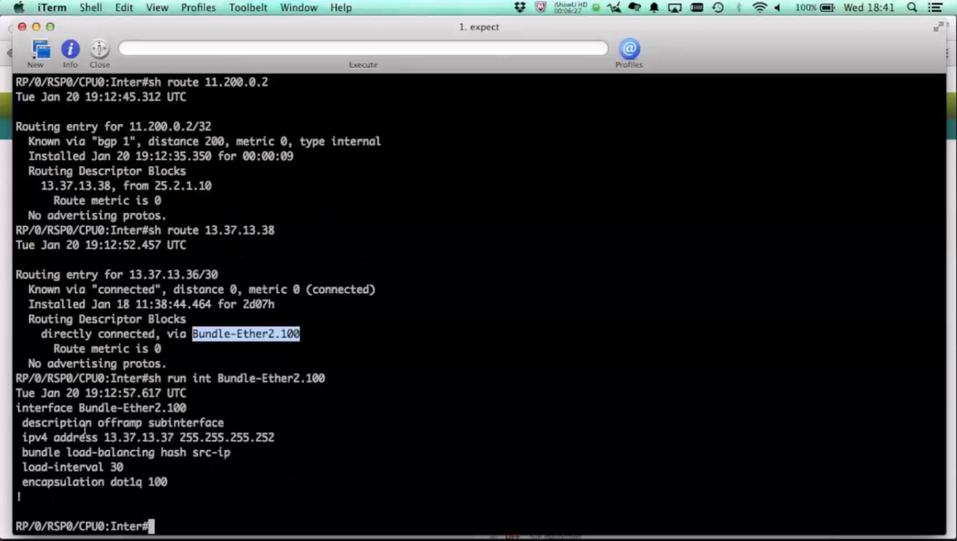
pyautogui.tripleClick(74, 423)
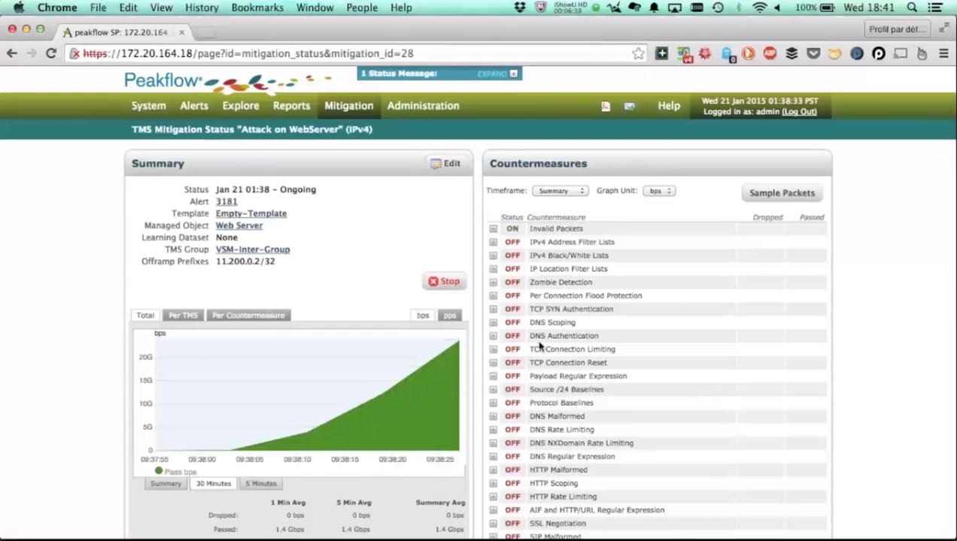
pyautogui.click(771, 197)
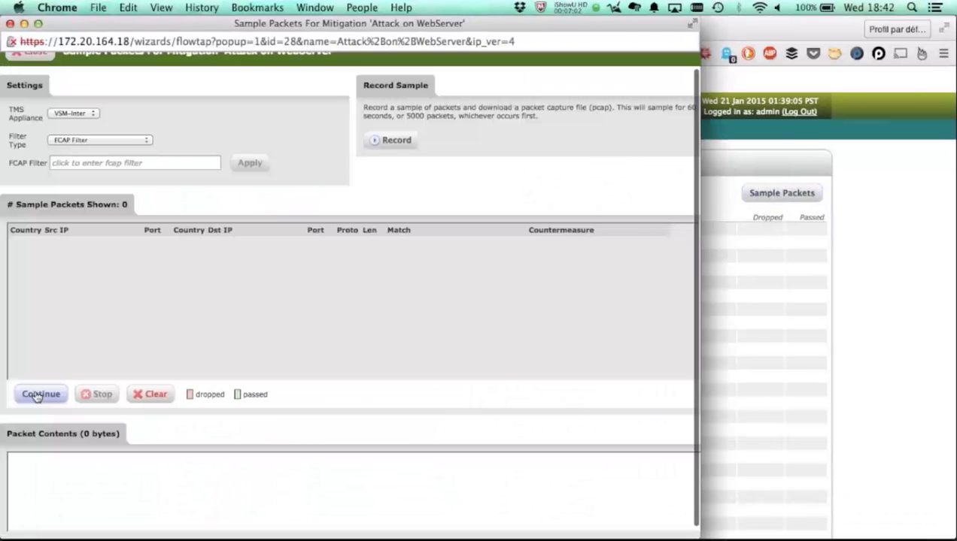
pyautogui.click(37, 394)
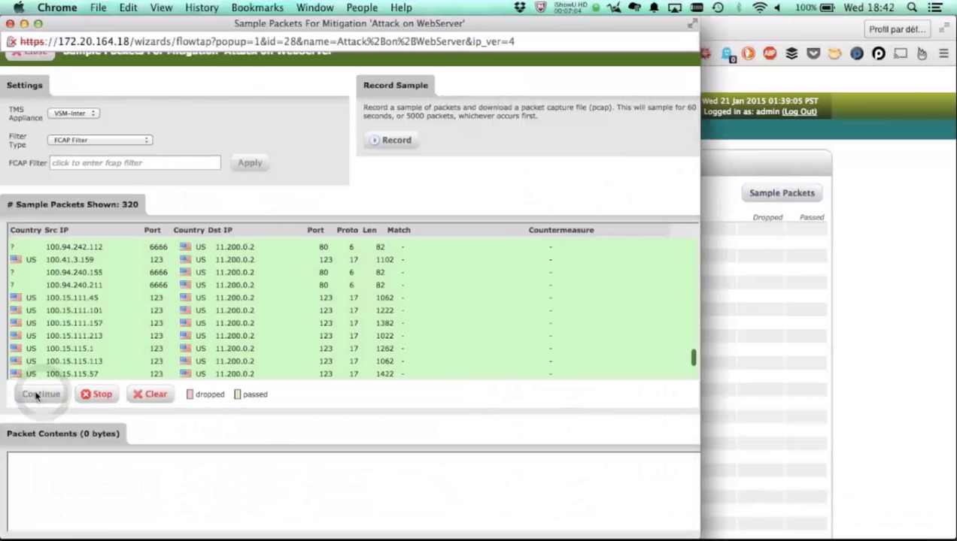
pyautogui.click(84, 395)
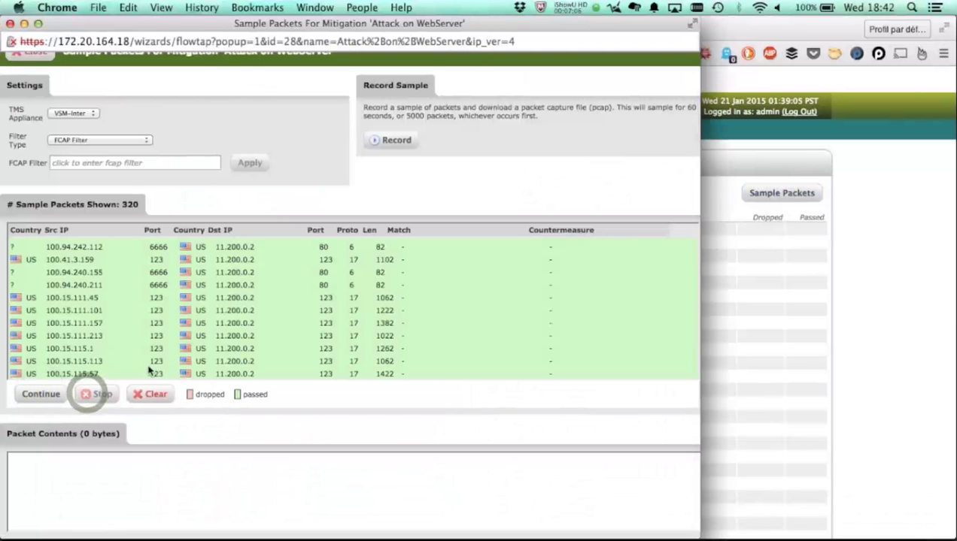
pyautogui.click(93, 299)
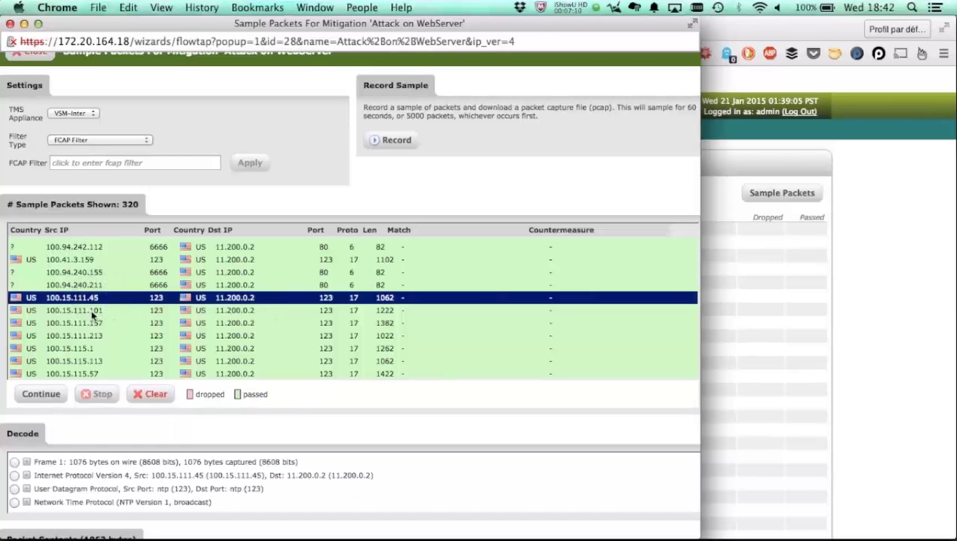
pyautogui.click(90, 309)
pyautogui.click(91, 322)
pyautogui.click(89, 335)
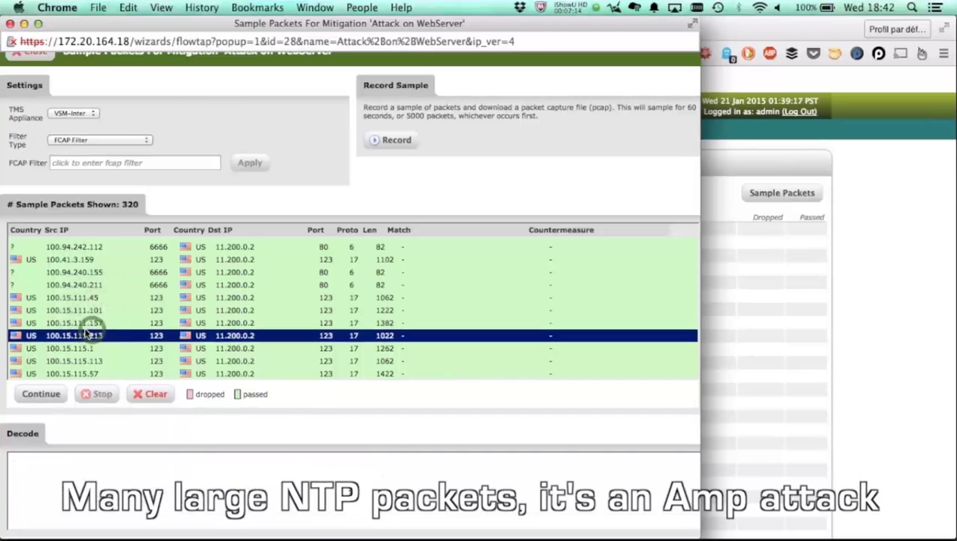
pyautogui.scroll(-5, 86, 324)
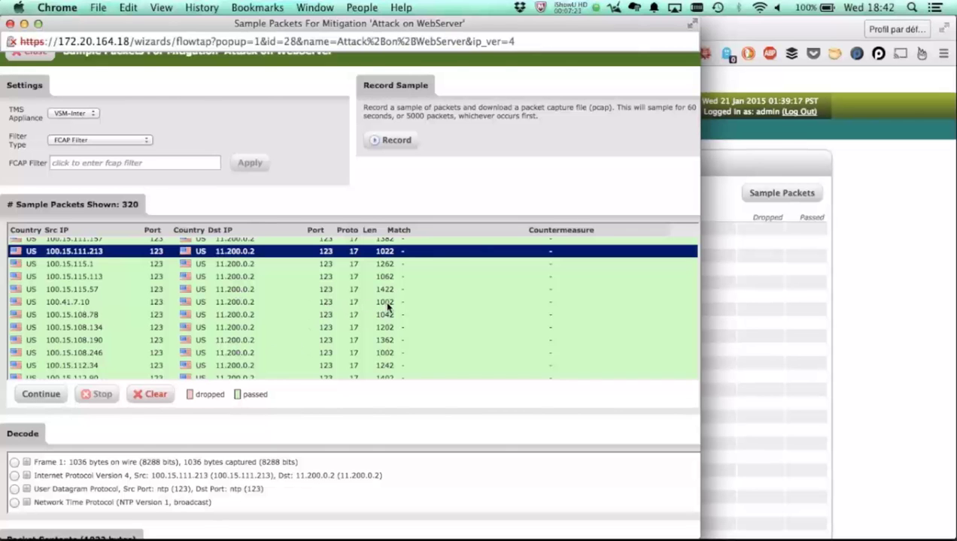
pyautogui.click(852, 239)
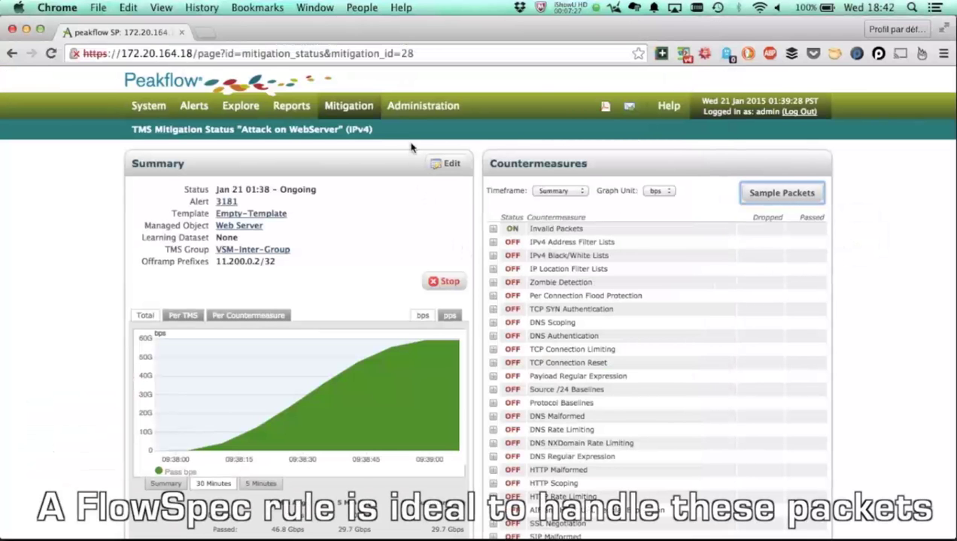
# Step: Add a new flow specification named 'Filter NTP'
pyautogui.moveTo(348, 107)
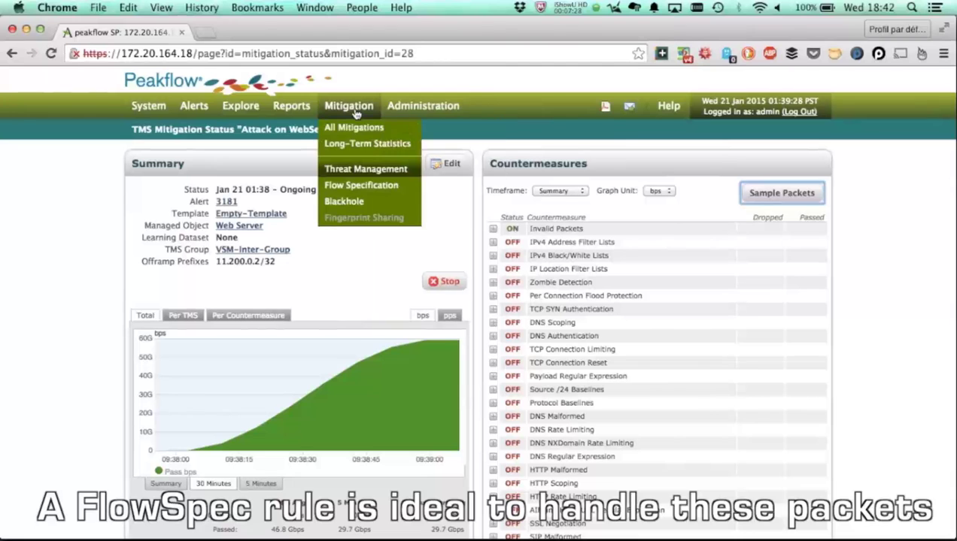
pyautogui.click(379, 188)
pyautogui.click(750, 168)
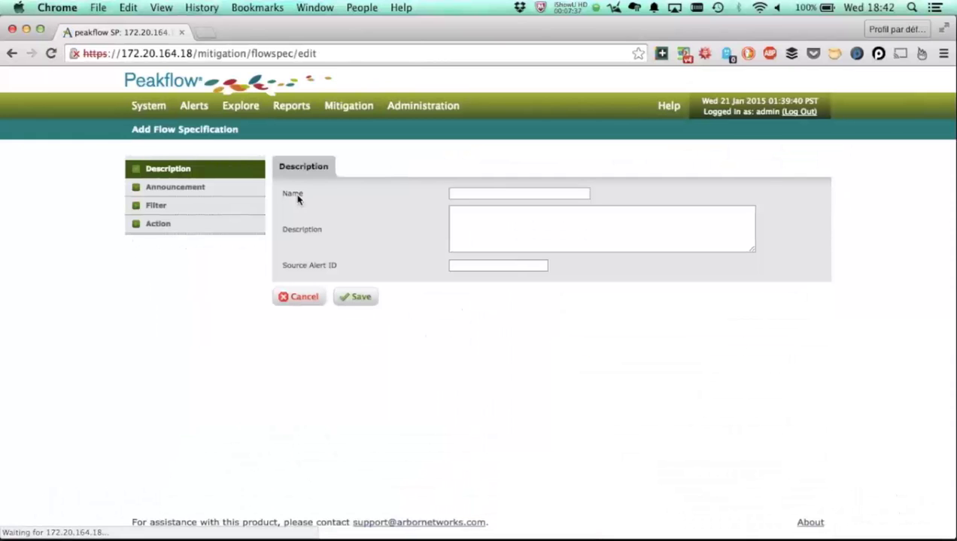
pyautogui.click(510, 194)
pyautogui.write('Filter NTP')
pyautogui.click(473, 226)
# Step: Announce the Filter NTP rule to router Inter
pyautogui.click(200, 194)
pyautogui.click(486, 267)
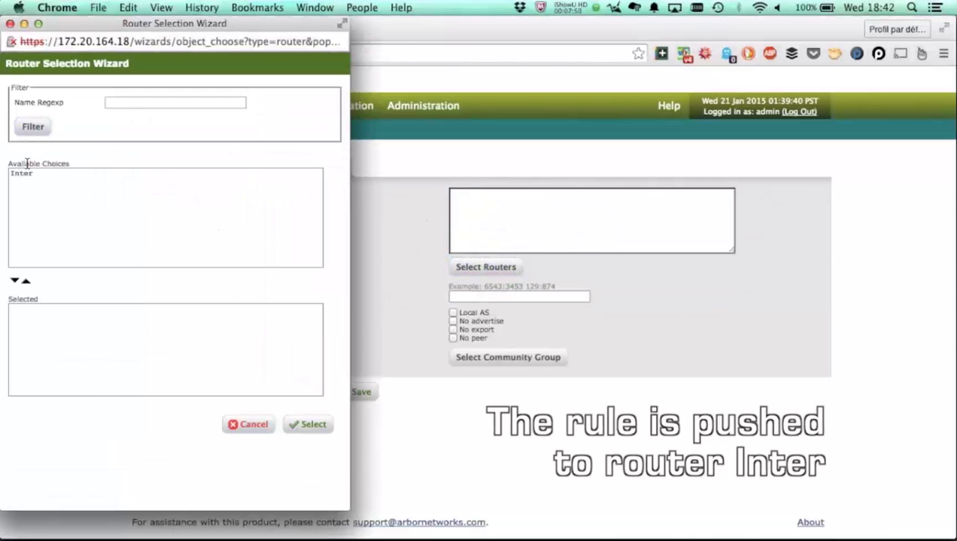
pyautogui.click(26, 174)
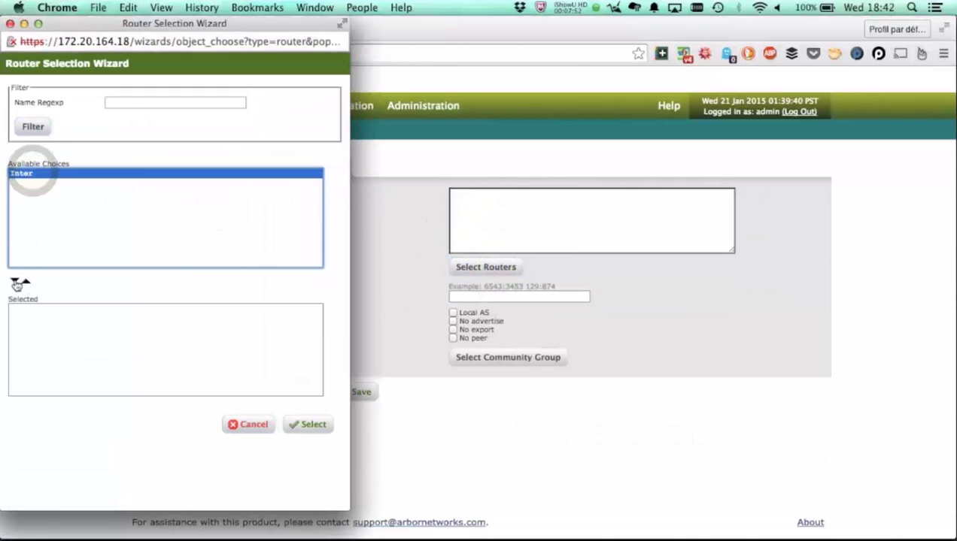
pyautogui.click(15, 281)
pyautogui.click(314, 427)
# Step: Filter on destination prefix 11.200.0.0/24 and protocol 17
pyautogui.click(188, 204)
pyautogui.click(488, 200)
pyautogui.click(488, 200)
pyautogui.write('11.20.')
pyautogui.press('Down')
pyautogui.press('Down')
pyautogui.press('Return')
pyautogui.press('Tab')
pyautogui.click(481, 224)
pyautogui.write('17')
pyautogui.press('Tab')
# Step: Match source port 123 and packet length 900 in the Filter NTP rule
pyautogui.press('Tab')
pyautogui.press('Tab')
pyautogui.write('123')
pyautogui.press('Tab')
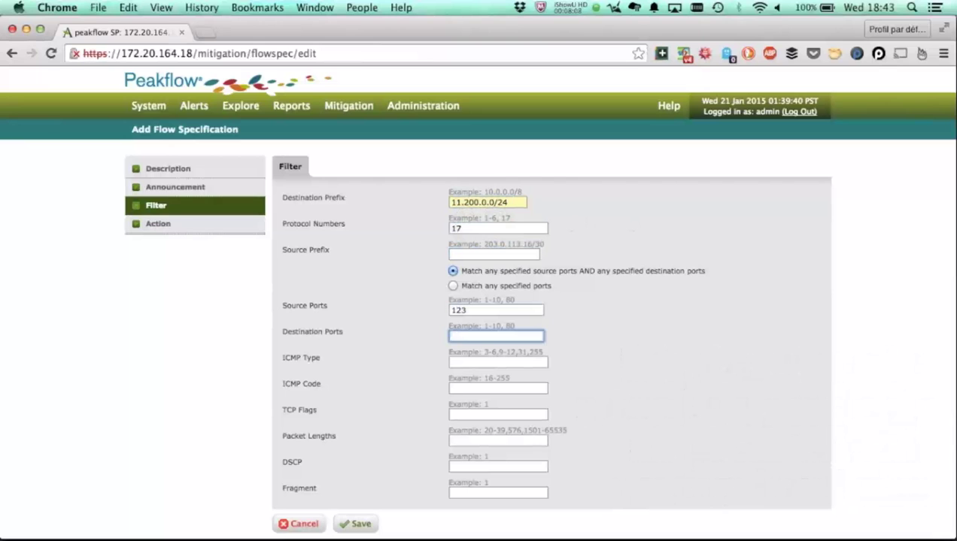
pyautogui.write('123')
pyautogui.press('Tab')
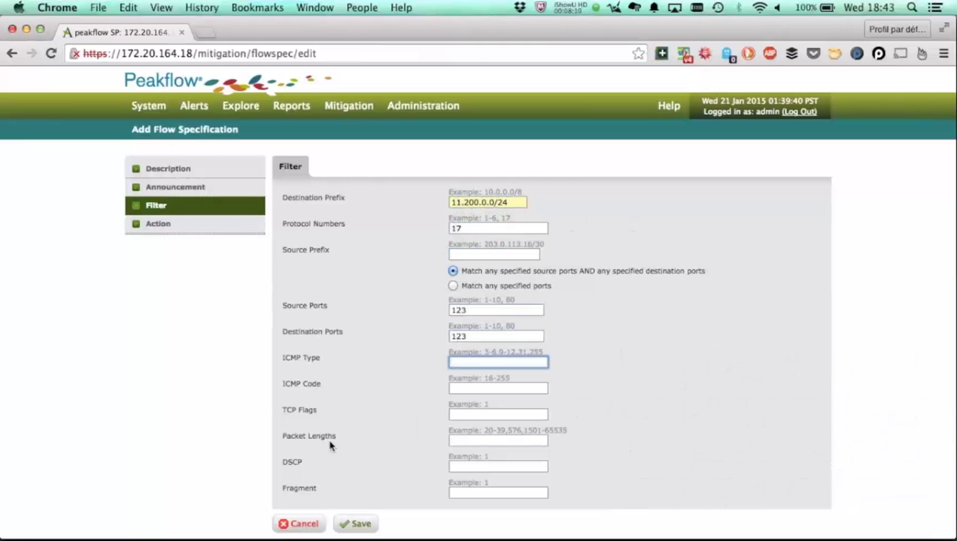
pyautogui.click(458, 443)
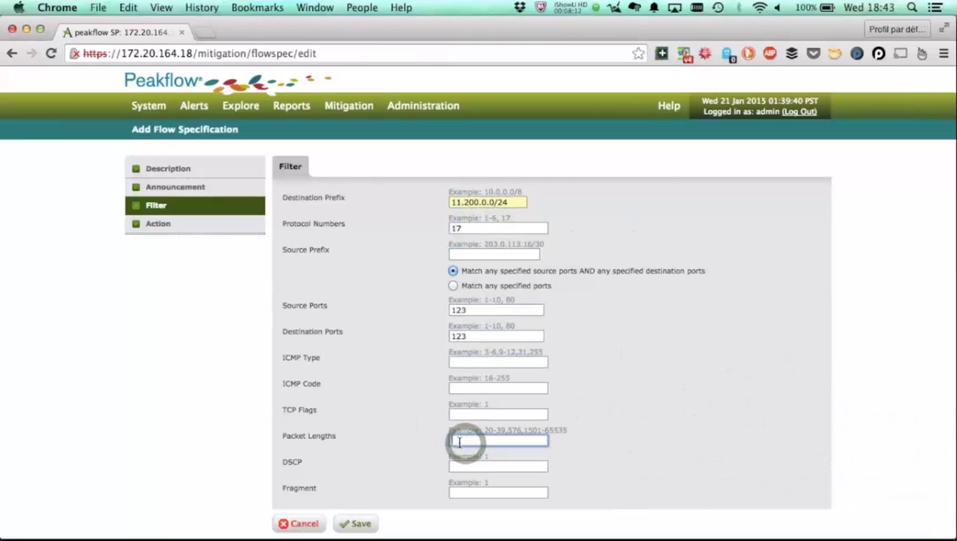
pyautogui.write('900-1500')
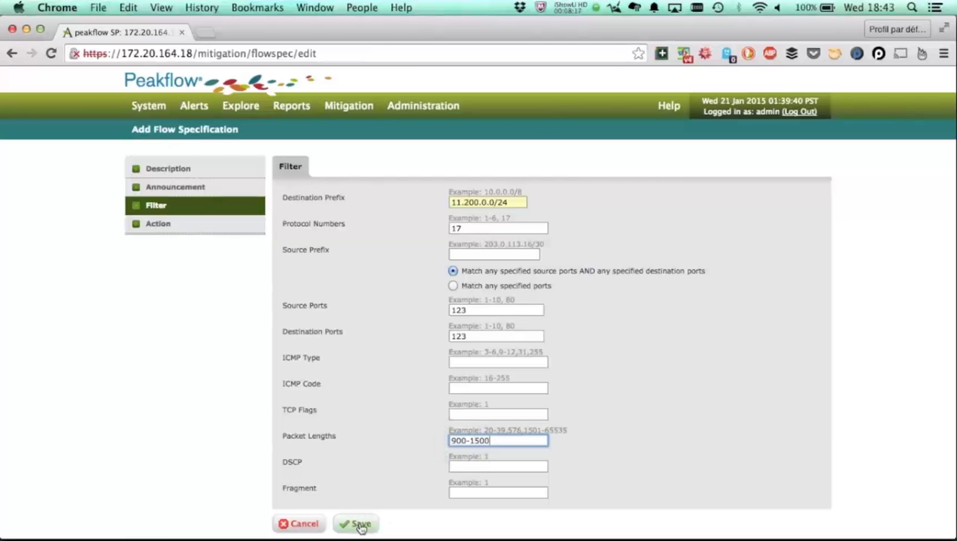
# Step: Set the rule's action to discard and save the Filter NTP flow specification
pyautogui.click(226, 229)
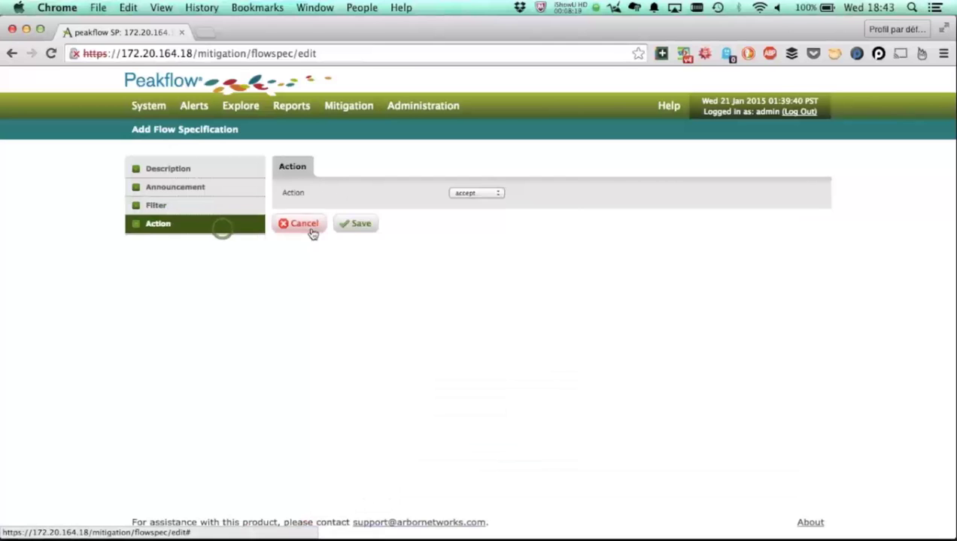
pyautogui.click(485, 195)
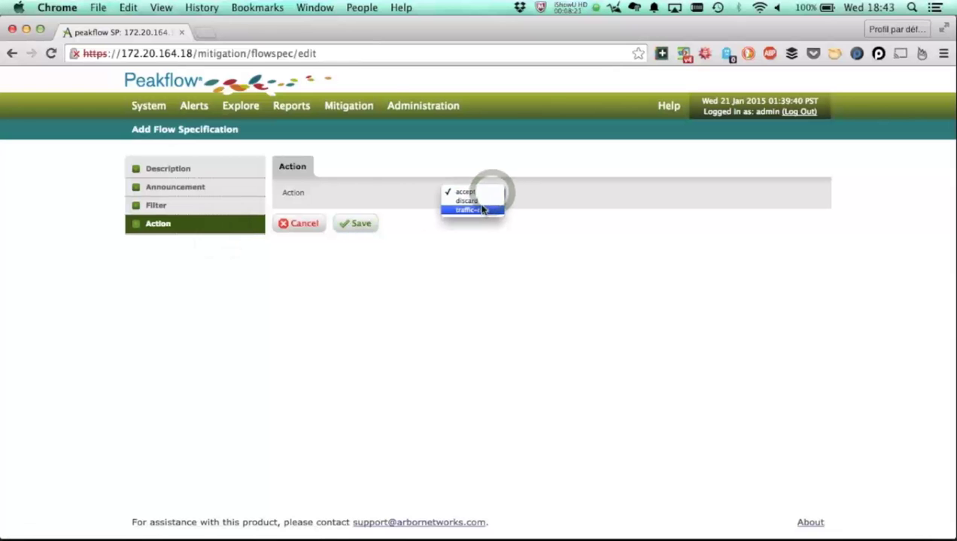
pyautogui.click(477, 202)
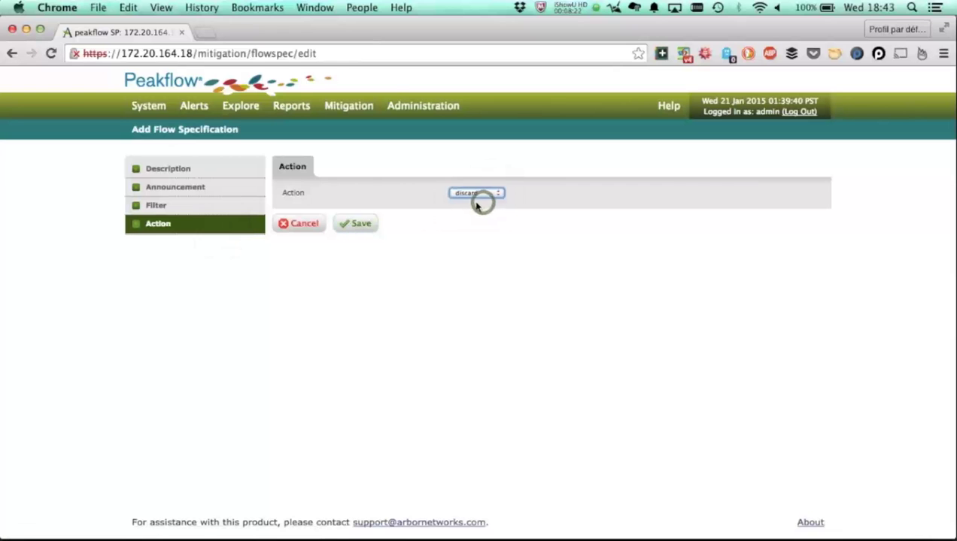
pyautogui.click(360, 225)
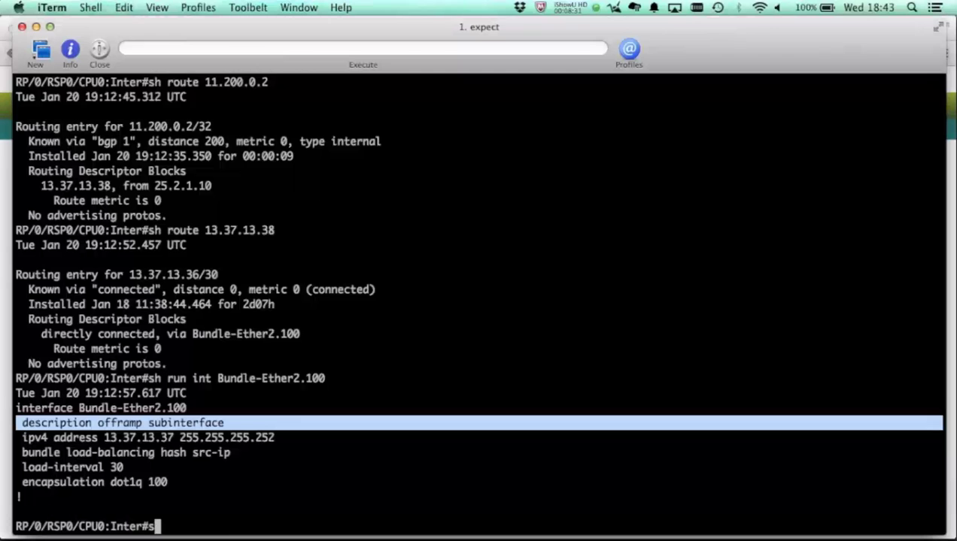
# Step: Display the router's IPv4 flowspec details with 'sh flowspec ipv4 detail'
pyautogui.write('sh flow')
pyautogui.press('?')
pyautogui.write('spec ipv4')
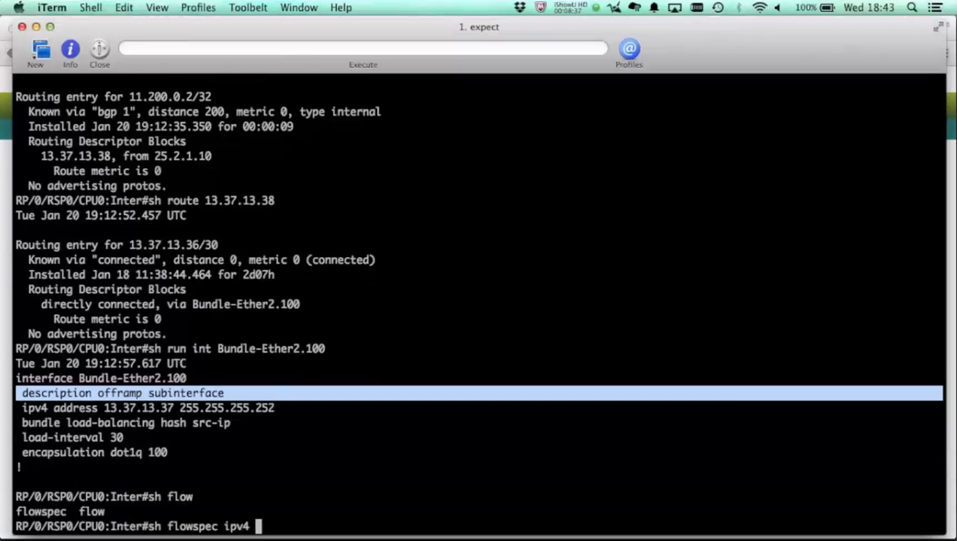
pyautogui.write('detail')
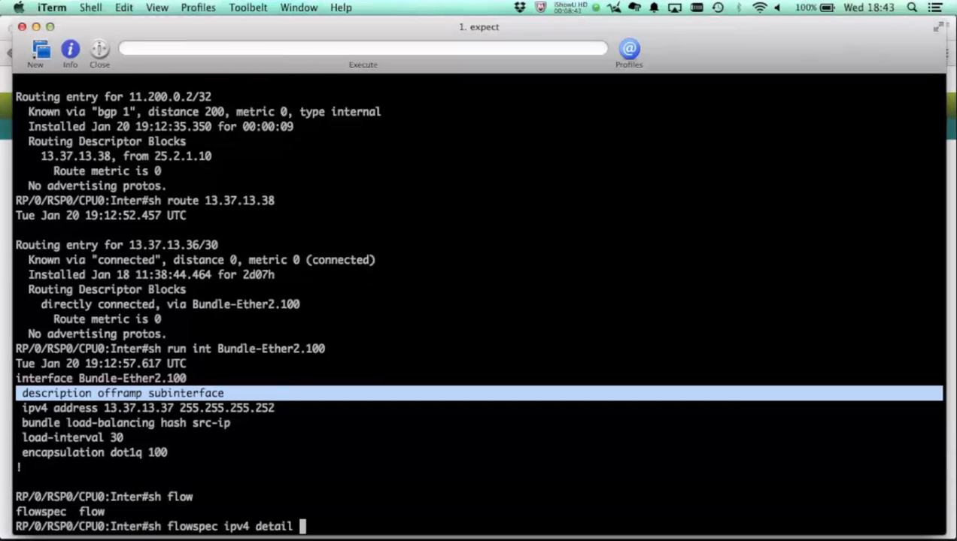
pyautogui.press('Return')
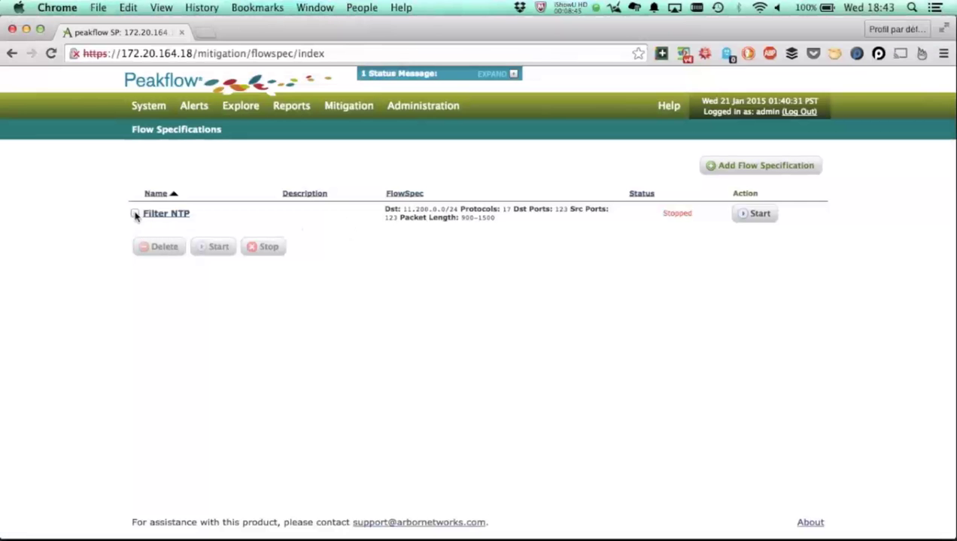
# Step: Start Filter NTP in Peakflow and rerun the flowspec detail command on the router
pyautogui.click(135, 214)
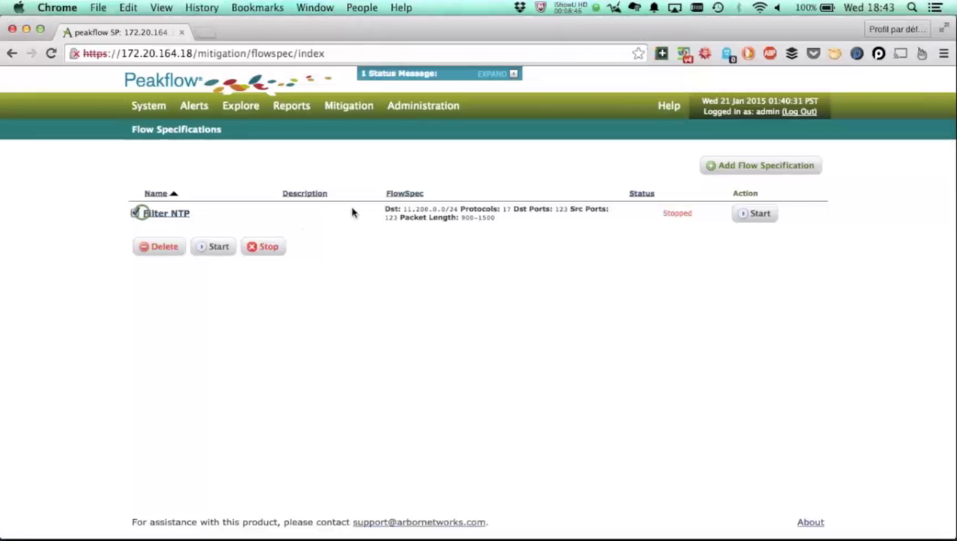
pyautogui.click(752, 215)
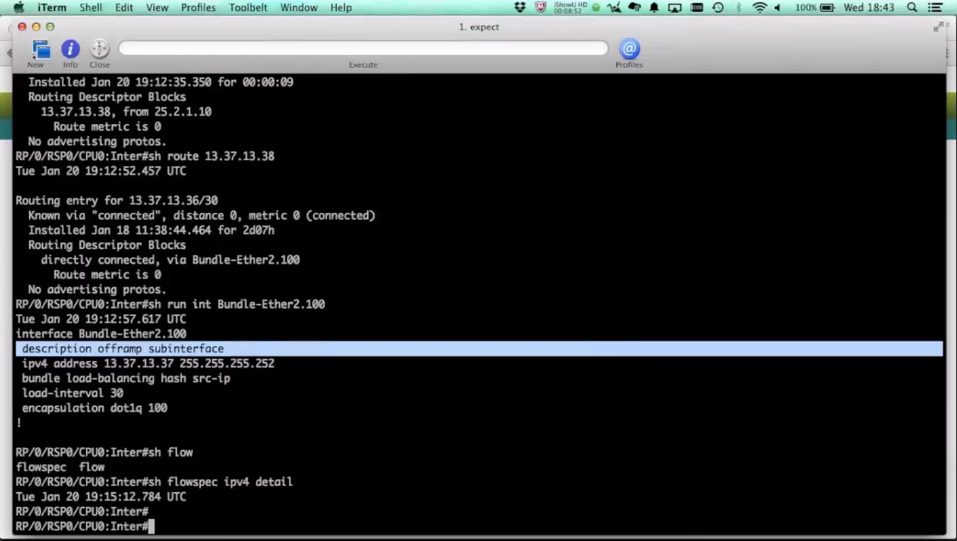
pyautogui.press('Up')
pyautogui.press('Return')
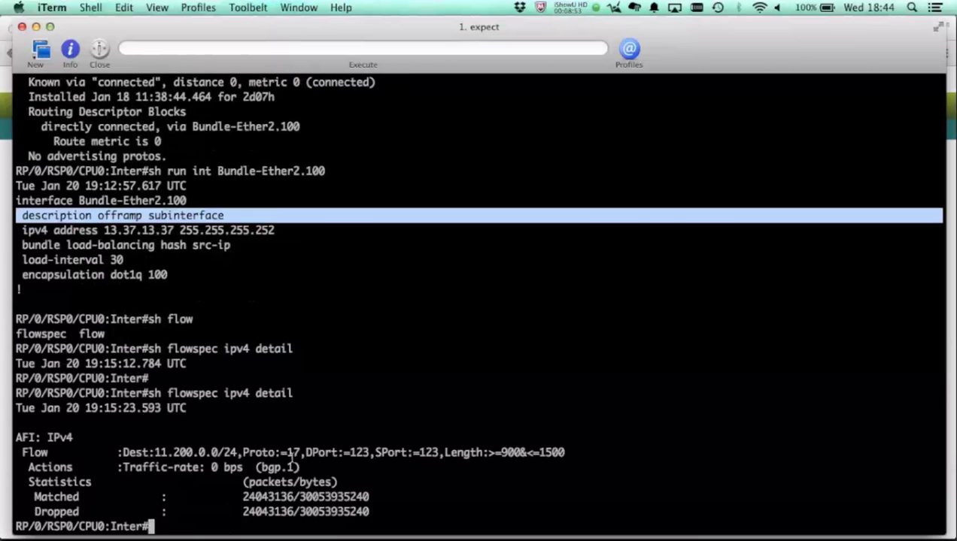
# Step: Highlight the Flow match criteria and Dropped counter, then refresh the counters to 92207278 packets
pyautogui.moveTo(124, 452); pyautogui.dragTo(564, 454)
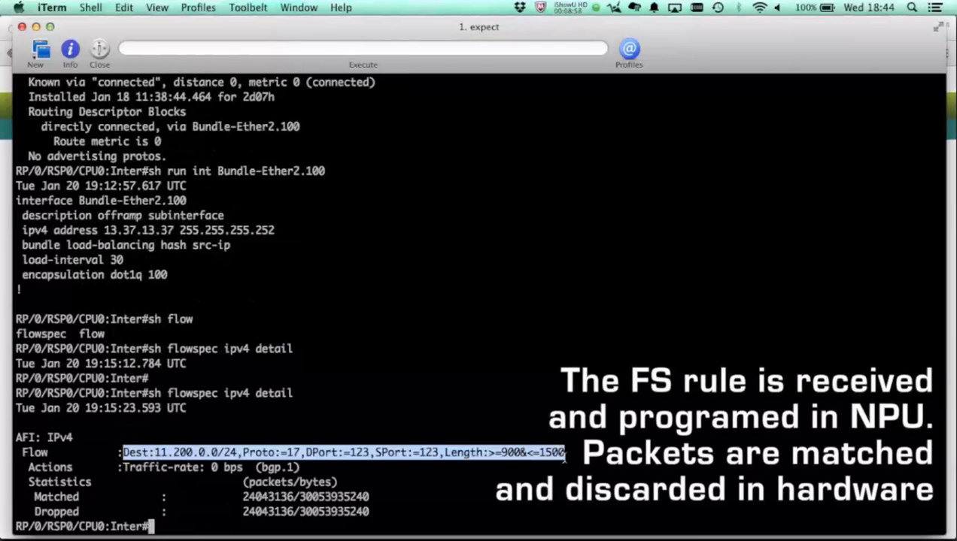
pyautogui.click(44, 496)
pyautogui.doubleClick(52, 512)
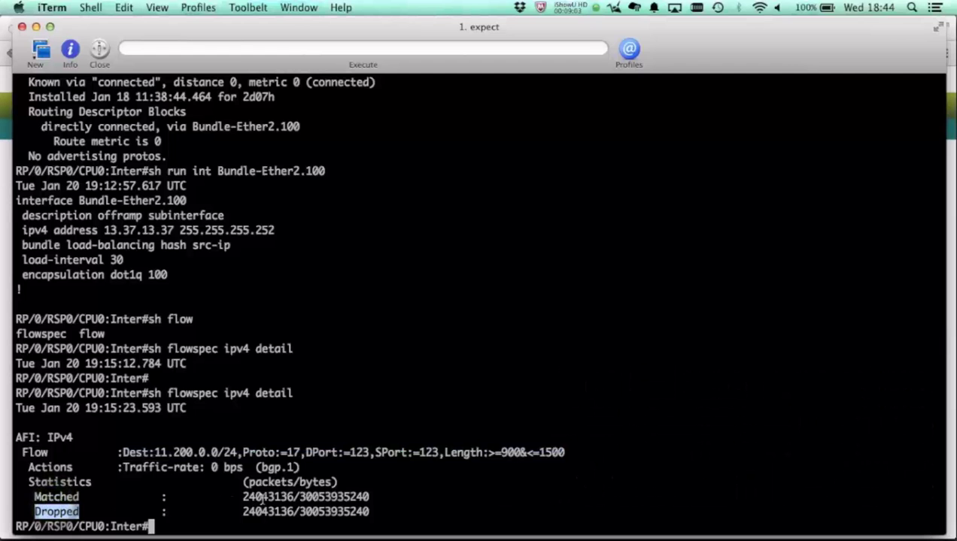
pyautogui.press('Up')
pyautogui.press('Return')
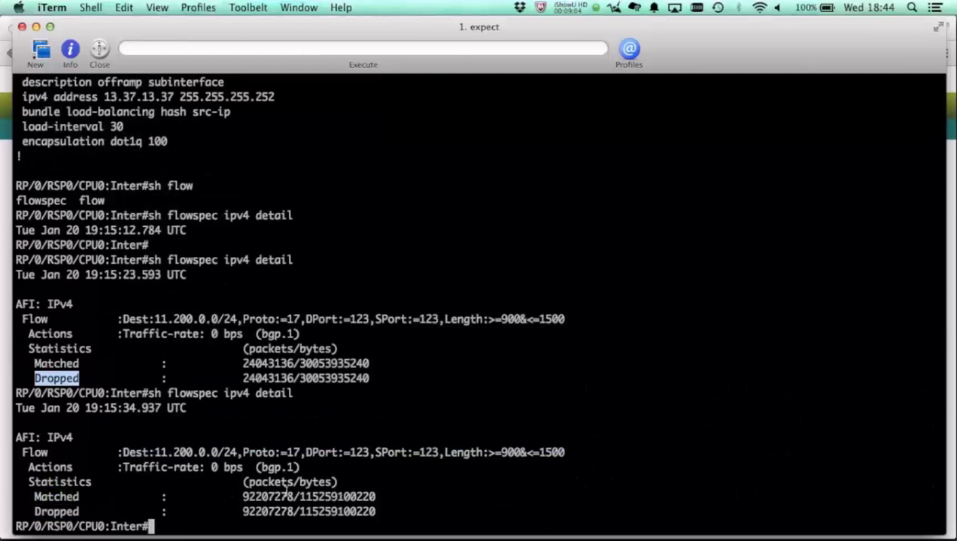
pyautogui.press('super+Tab')
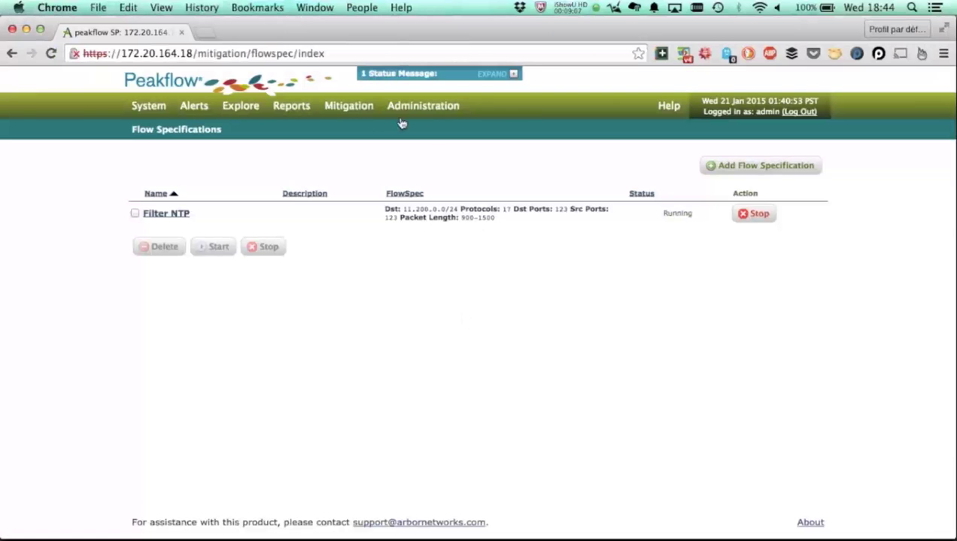
# Step: From the TMS mitigations list, open Attack on WebServer and start a live packet sample
pyautogui.moveTo(402, 109)
pyautogui.moveTo(325, 106)
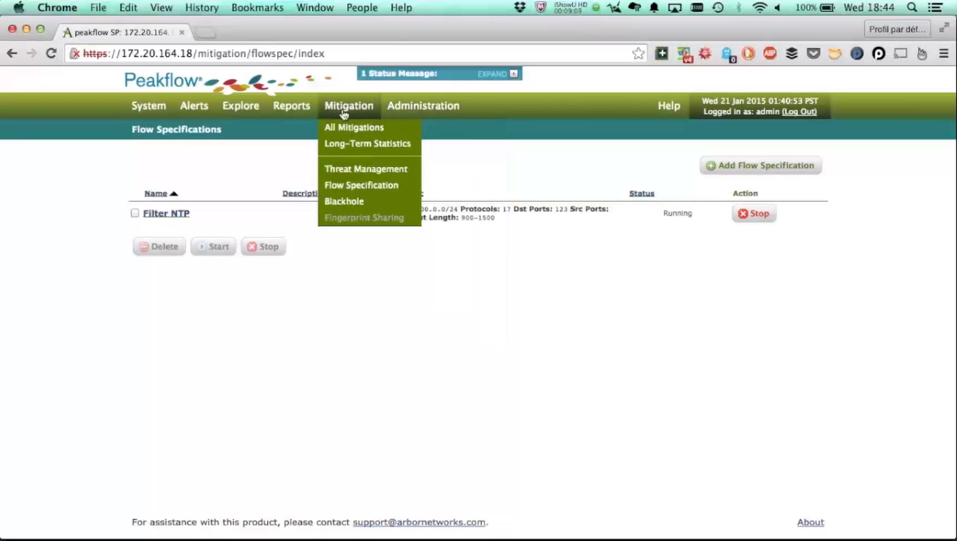
pyautogui.click(370, 172)
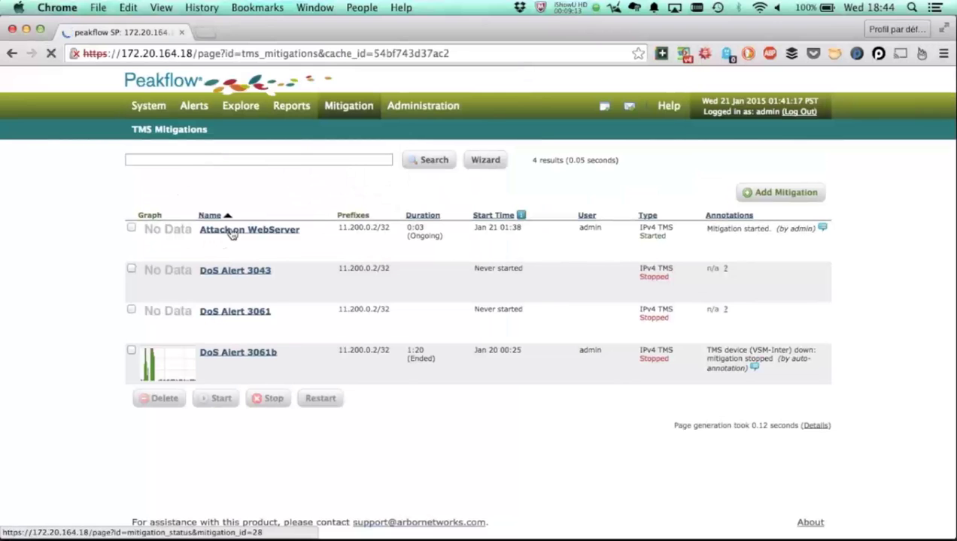
pyautogui.click(232, 233)
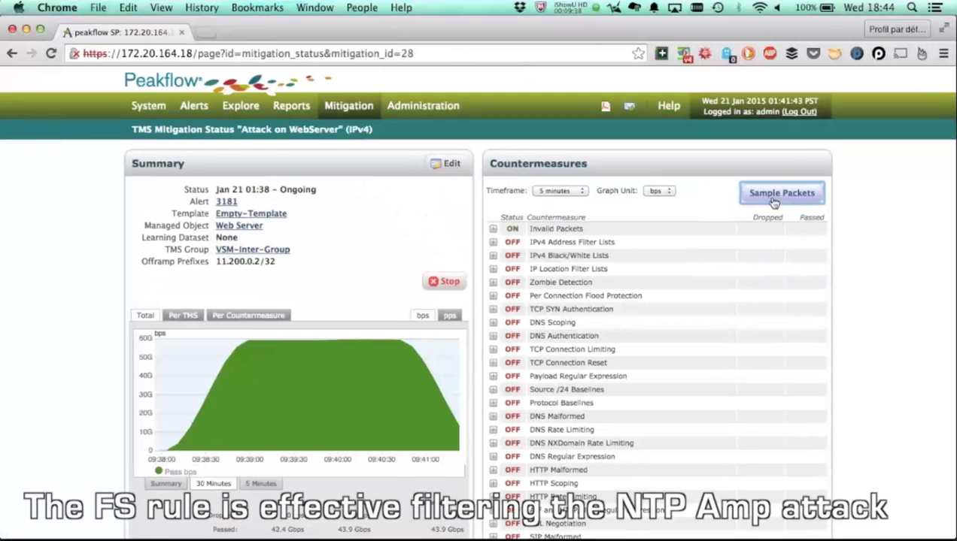
pyautogui.click(774, 200)
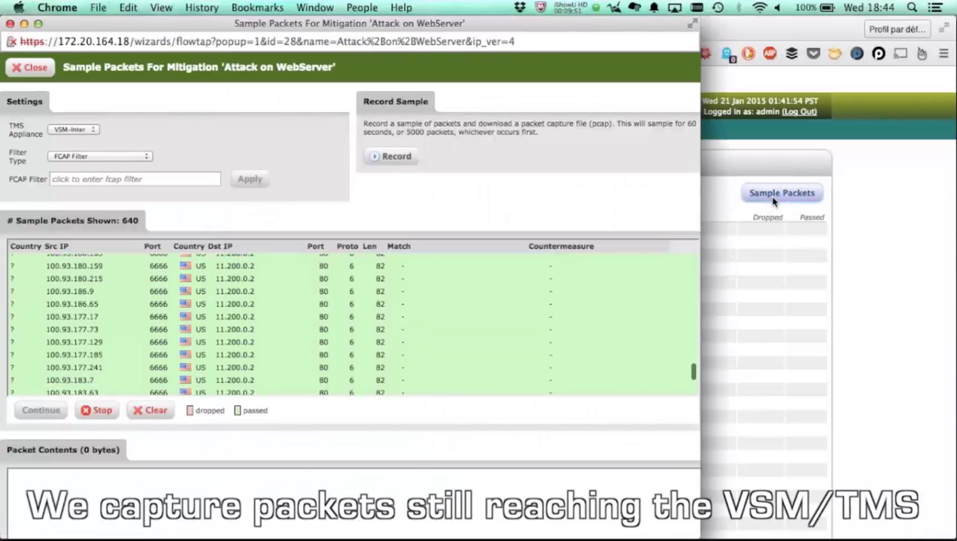
# Step: Stop the sample and decode the TCP header of the packet from 100.93.181.127
pyautogui.click(99, 410)
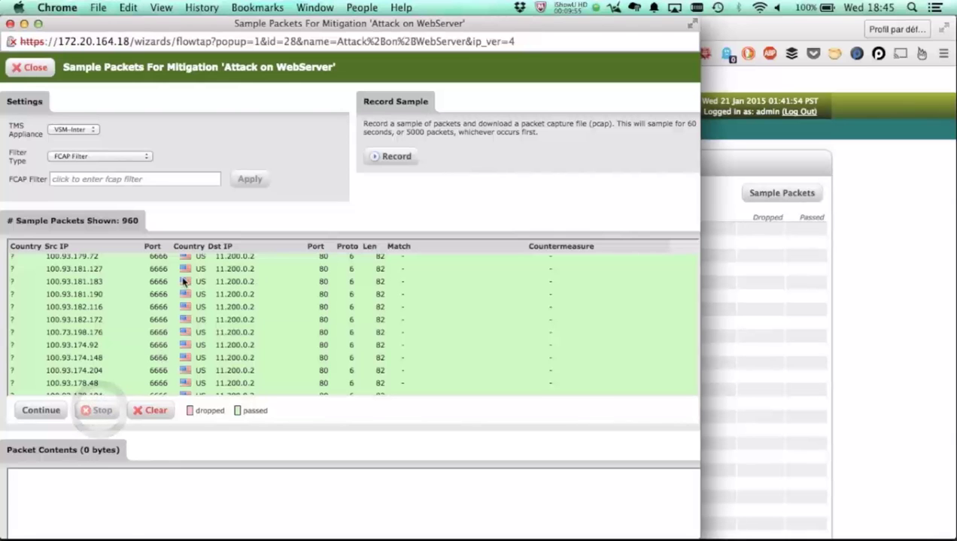
pyautogui.click(75, 272)
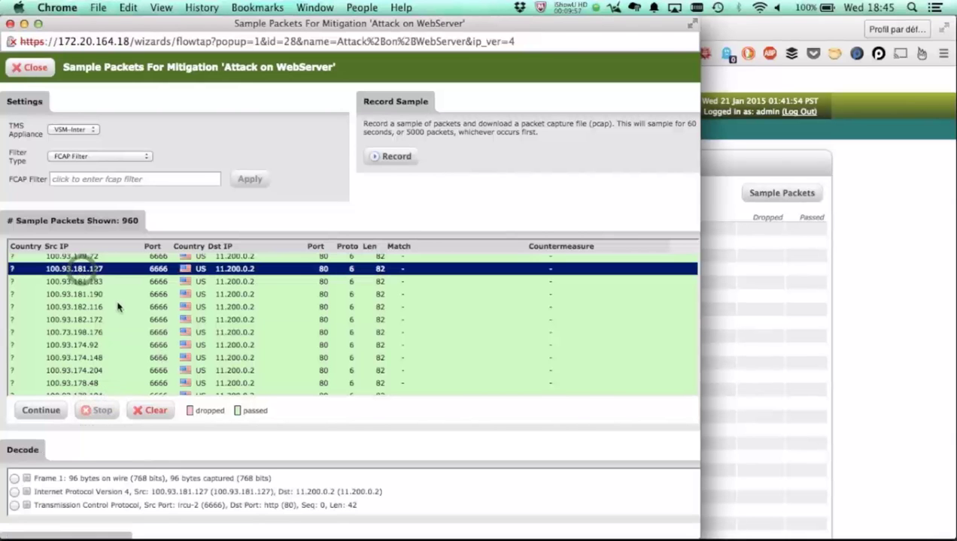
pyautogui.scroll(-2, 47, 489)
pyautogui.click(26, 472)
pyautogui.click(37, 471)
pyautogui.scroll(-3, 75, 466)
pyautogui.scroll(-2, 114, 461)
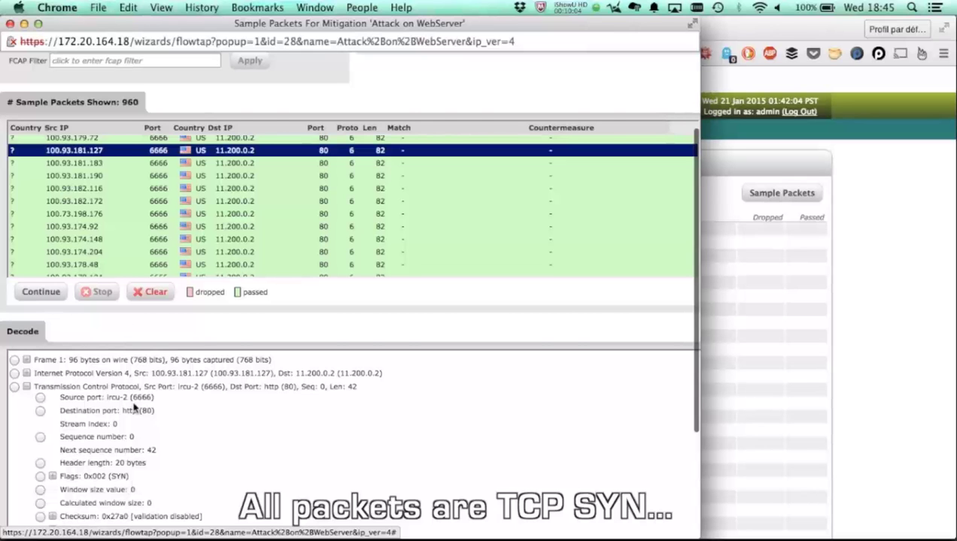
# Step: Check packets from 100.93.181.183 and 100.93.182.172 show the SYN flag, then close the sample
pyautogui.click(95, 165)
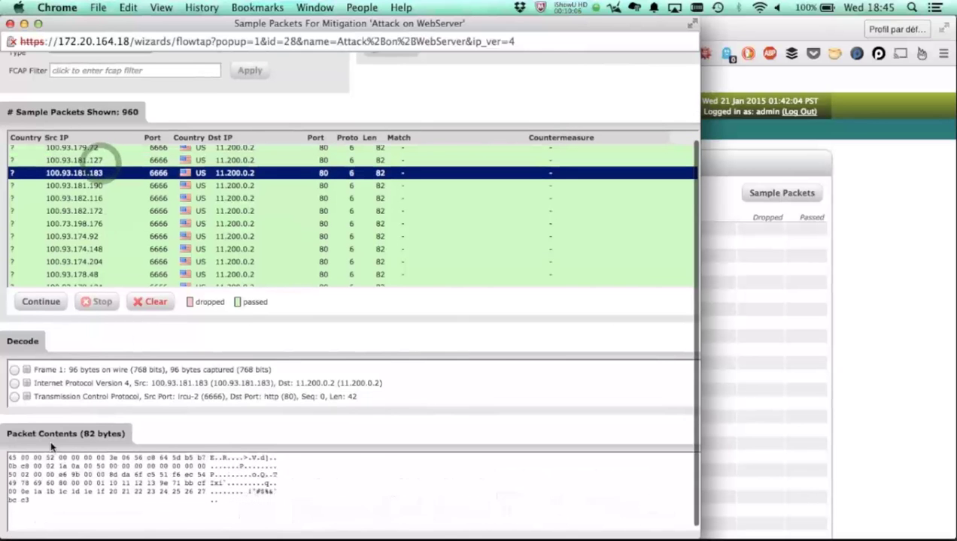
pyautogui.click(26, 395)
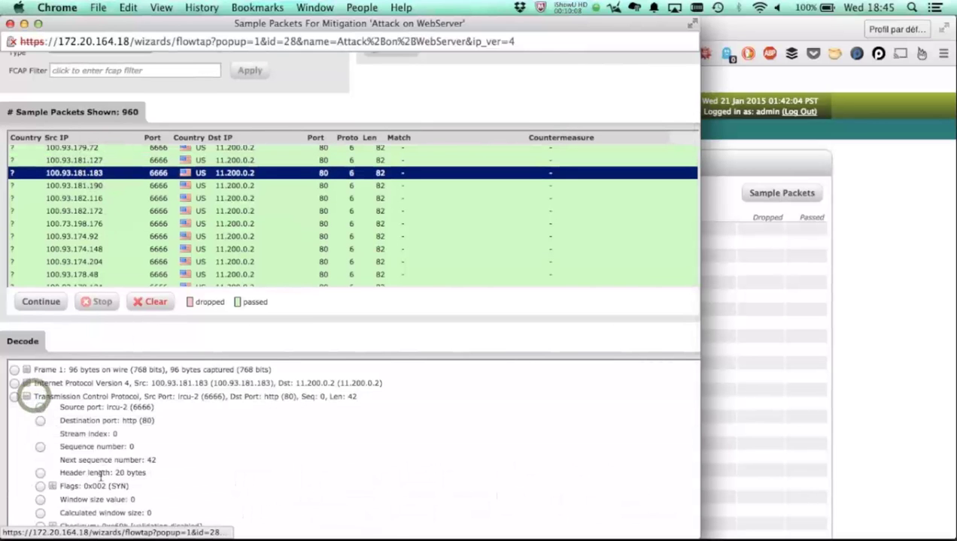
pyautogui.scroll(-3, 64, 444)
pyautogui.click(69, 128)
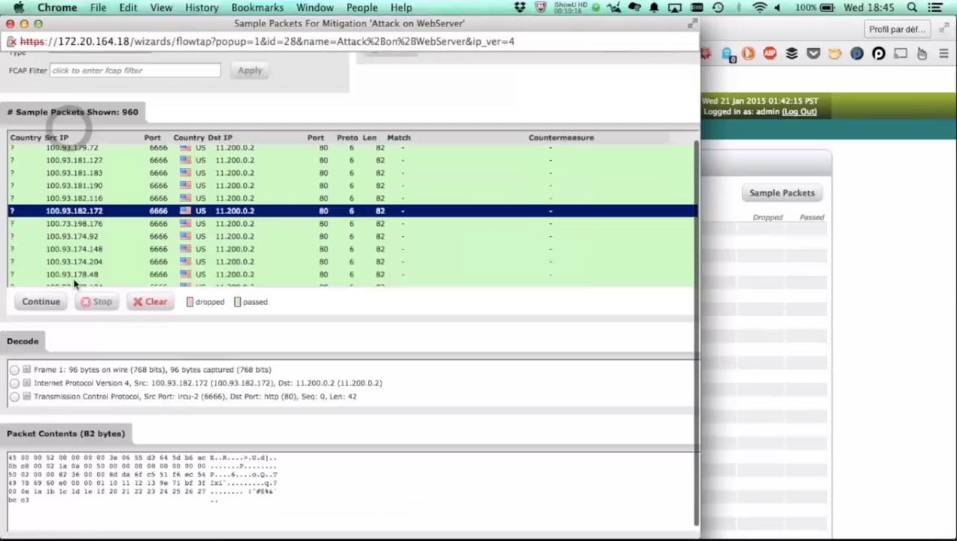
pyautogui.click(26, 397)
pyautogui.scroll(-3, 109, 411)
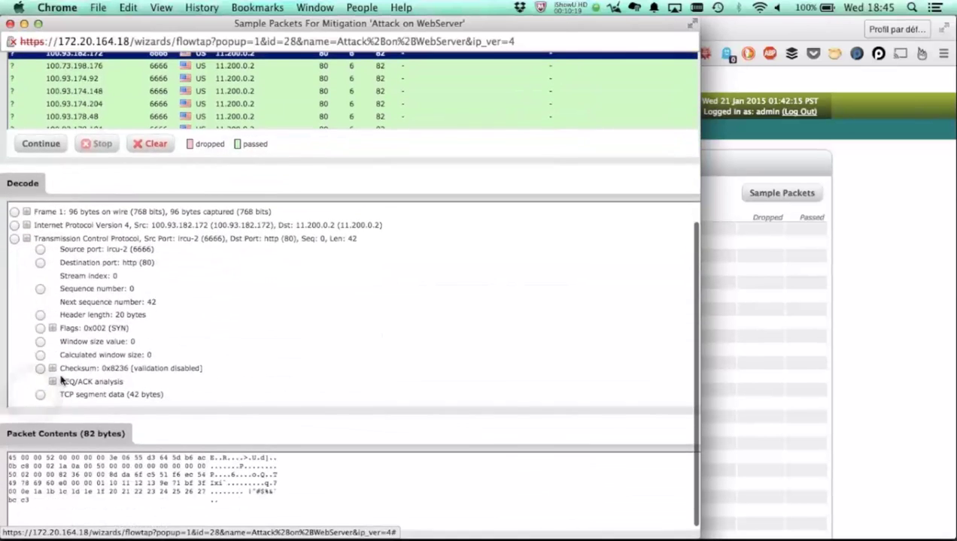
pyautogui.doubleClick(118, 328)
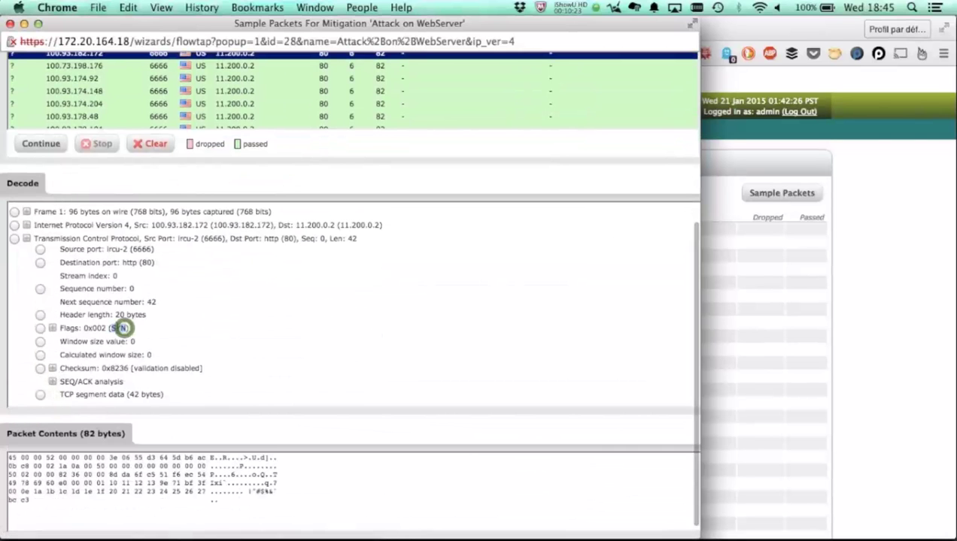
pyautogui.click(10, 23)
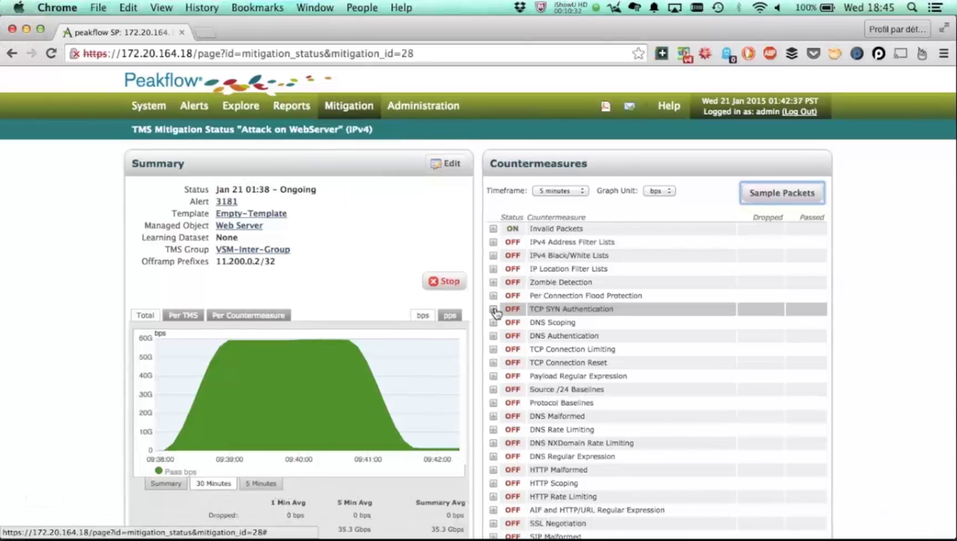
# Step: Enable and save TCP SYN Authentication with out-of-sequence checks, then chart per countermeasure over 5 minutes
pyautogui.click(494, 310)
pyautogui.scroll(-3, 564, 348)
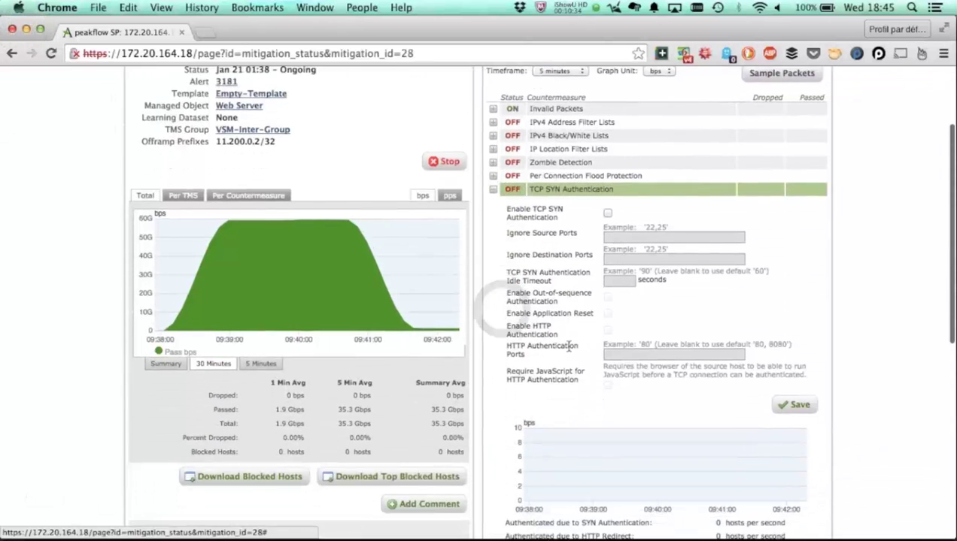
pyautogui.click(608, 203)
pyautogui.click(608, 286)
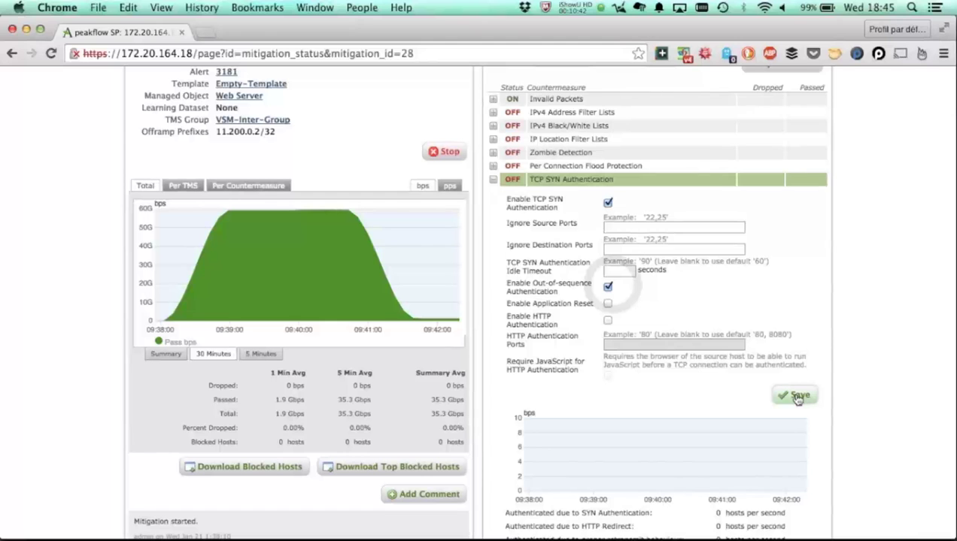
pyautogui.click(797, 399)
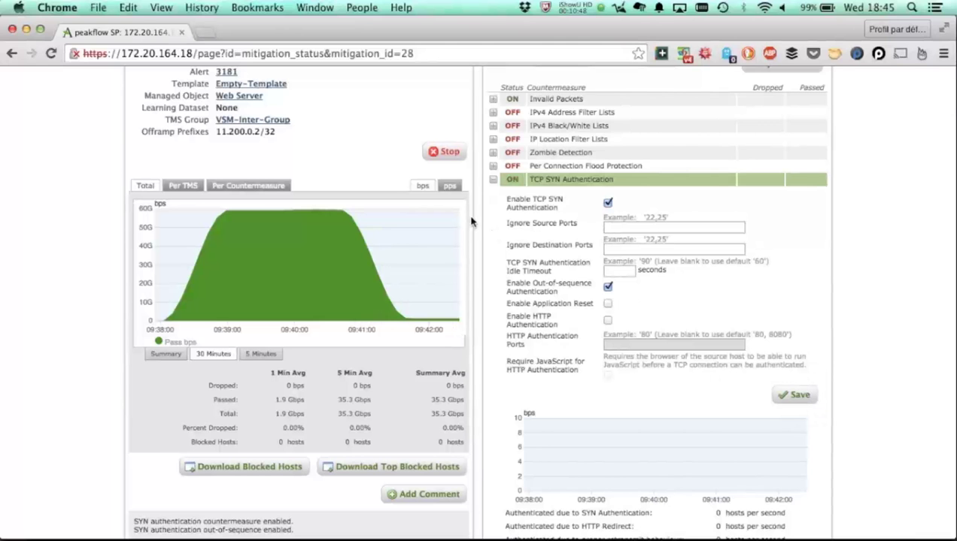
pyautogui.click(248, 185)
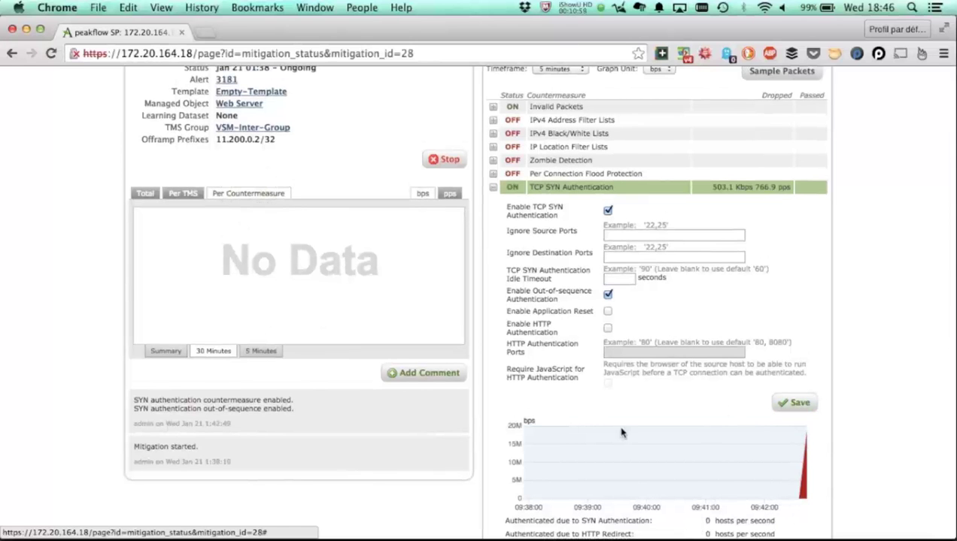
pyautogui.click(265, 352)
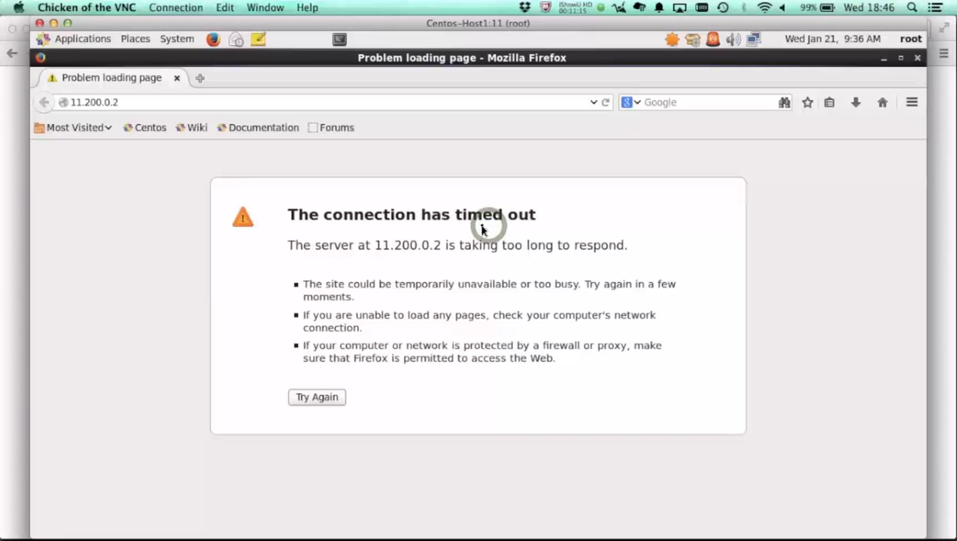
# Step: Reload 11.200.0.2 in the remote Firefox to bring back the DDoS Mitigation Test page
pyautogui.click(605, 103)
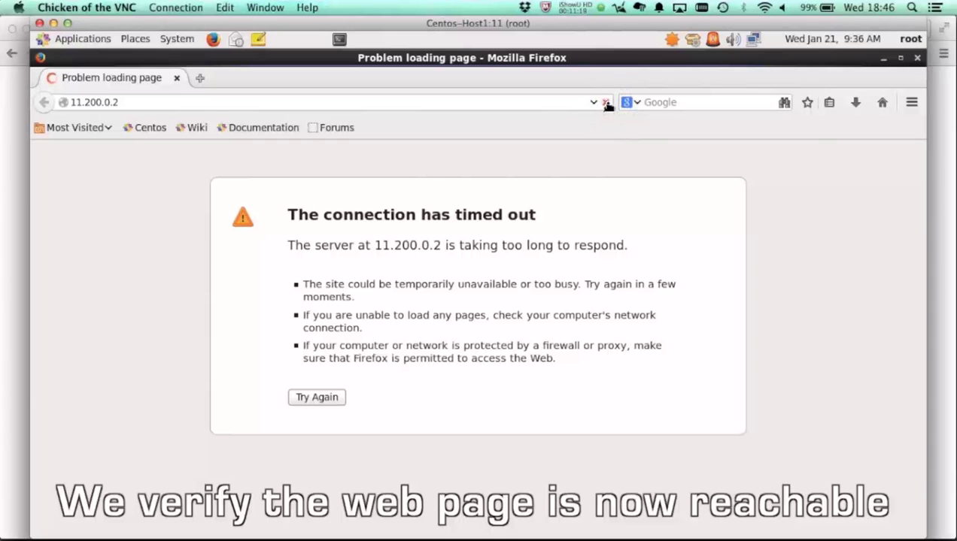
pyautogui.click(159, 103)
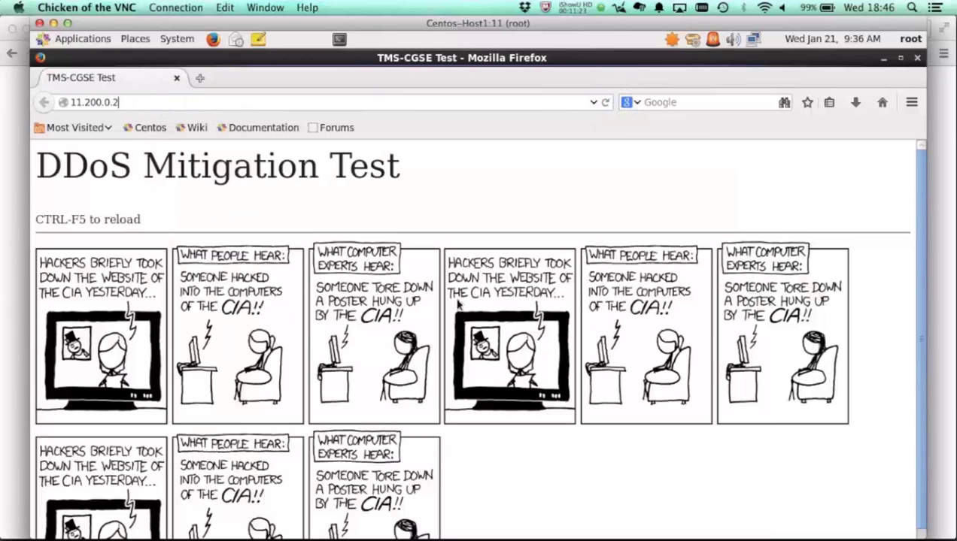